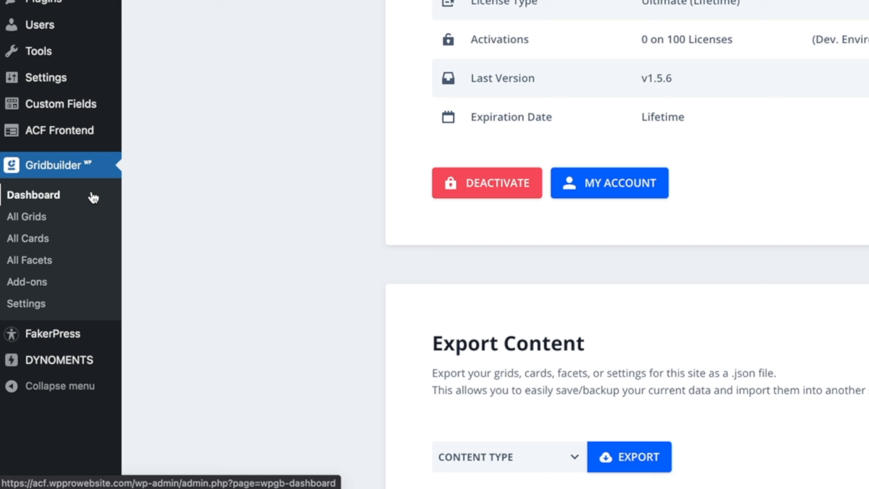
Step: Import the Amber demo card into the Gridbuilder card collection
left_click(39, 240)
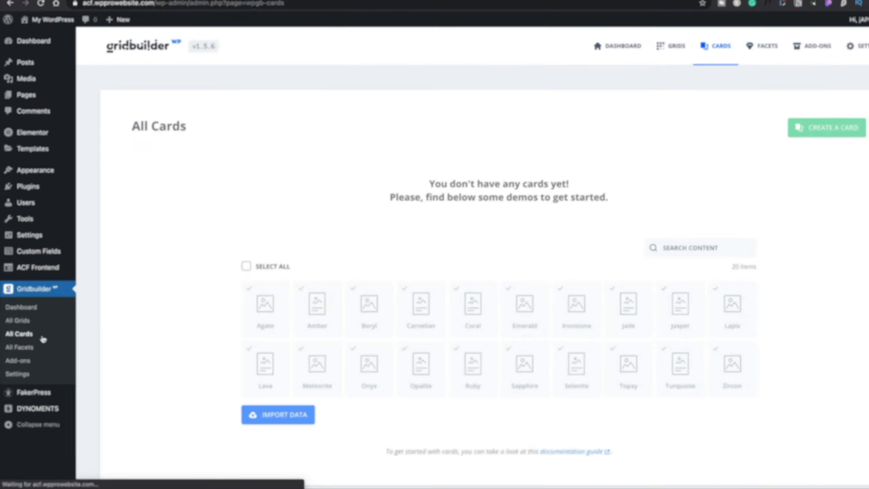
scroll(124, 334, "down", 1)
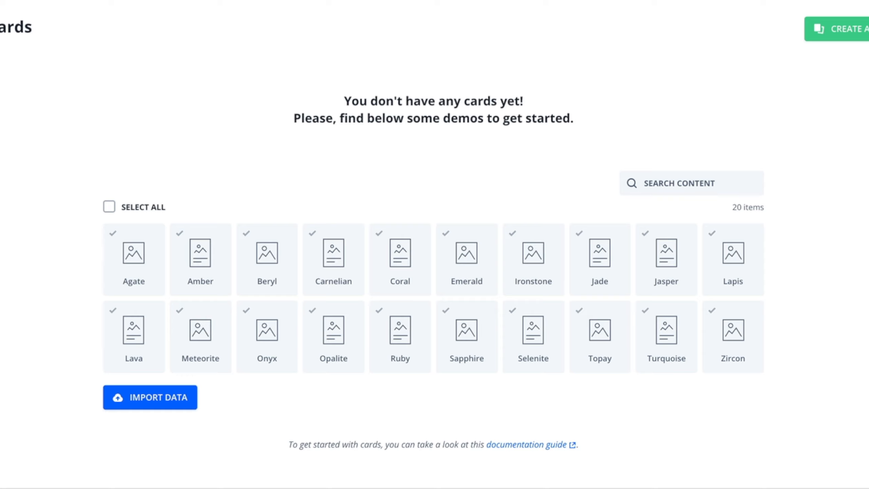
left_click(202, 276)
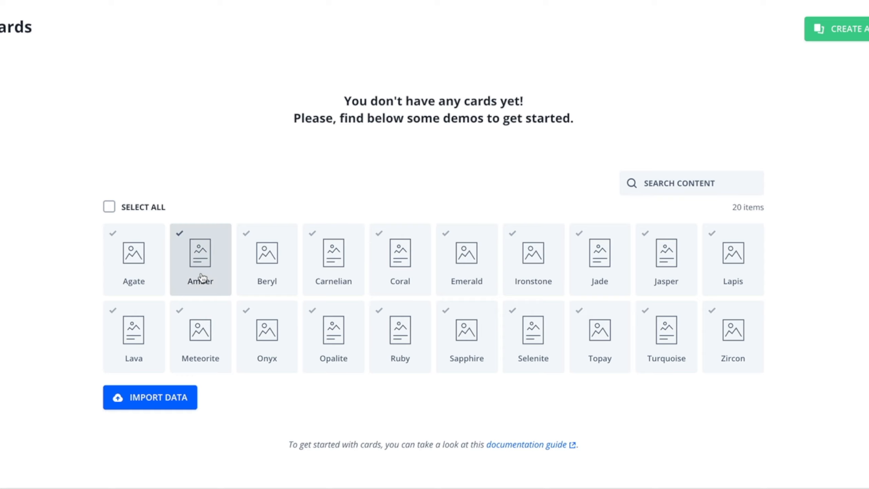
left_click(221, 282)
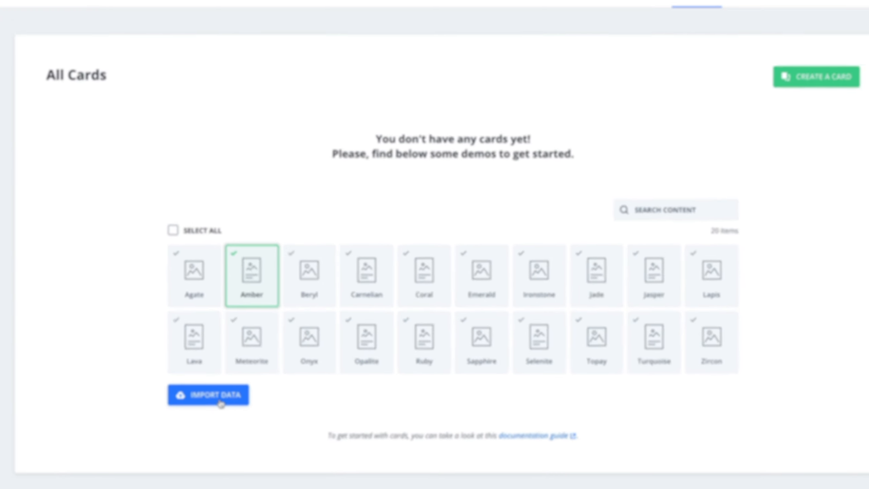
left_click(164, 408)
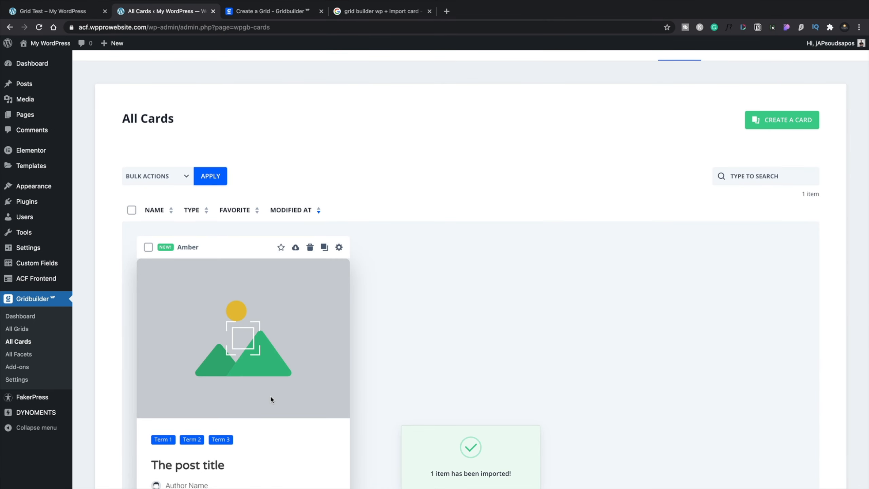
Step: Look over the imported Amber card, open it in the card builder and view its layout
scroll(270, 400, "down", 3)
scroll(271, 397, "down", 3)
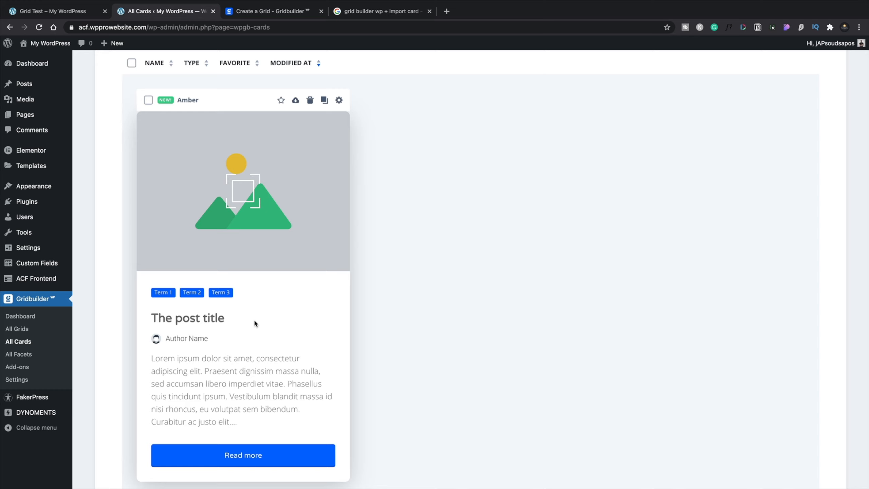
scroll(254, 318, "up", 3)
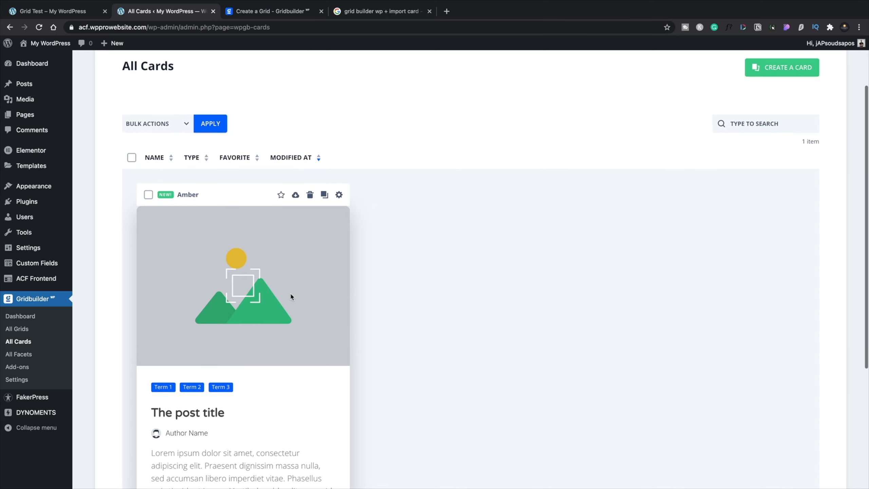
left_click(340, 195)
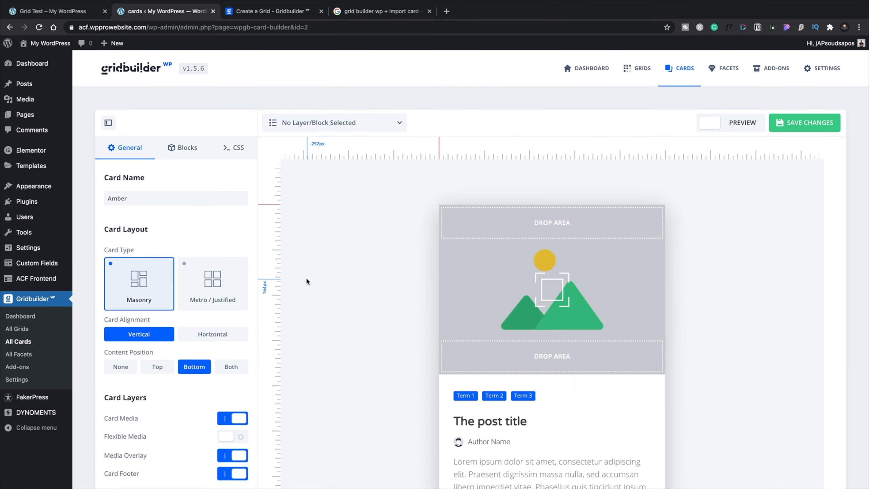
scroll(306, 281, "down", 3)
scroll(306, 279, "down", 3)
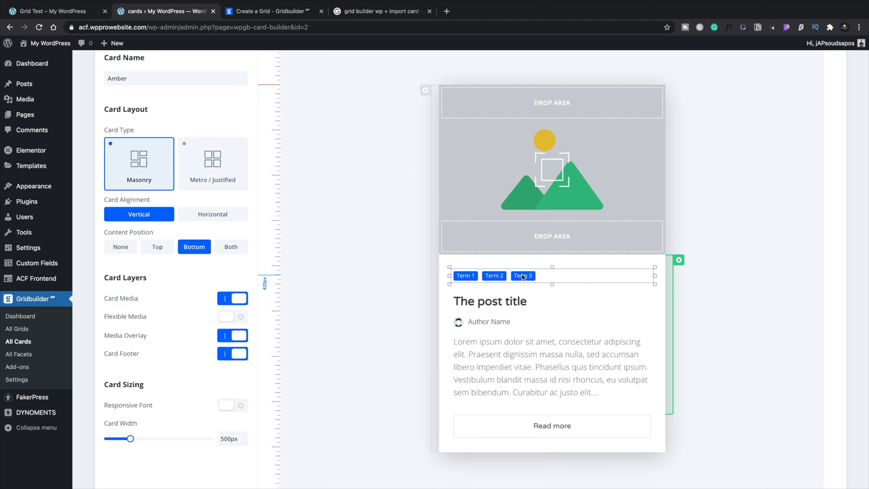
Step: Inspect the content settings of the Amber card's taxonomy terms block, then close them without changes
left_click(523, 277)
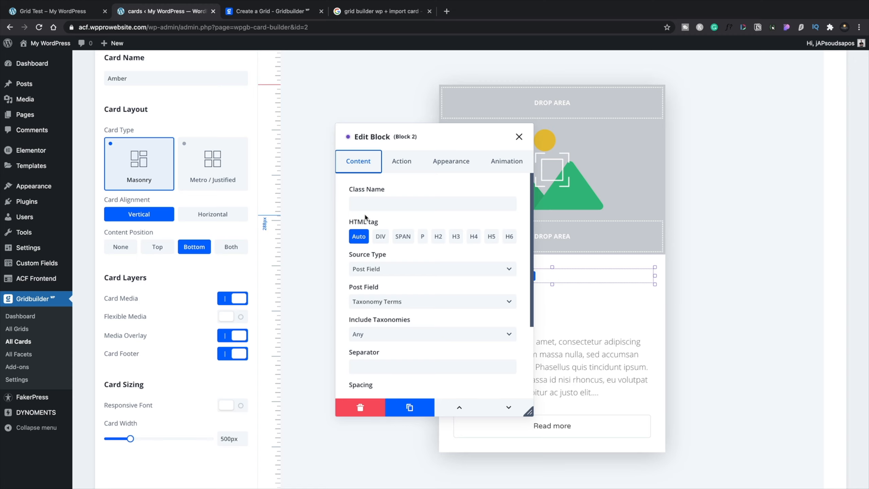
scroll(423, 280, "down", 5)
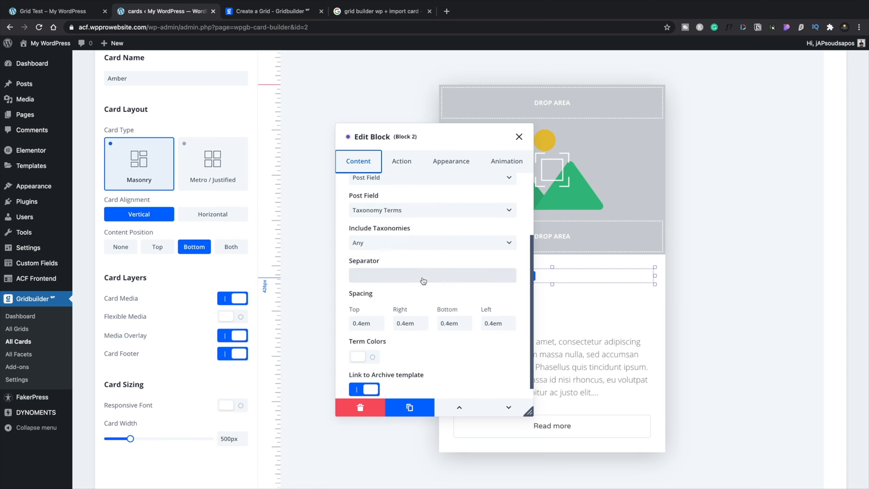
scroll(423, 280, "down", 2)
left_click(518, 136)
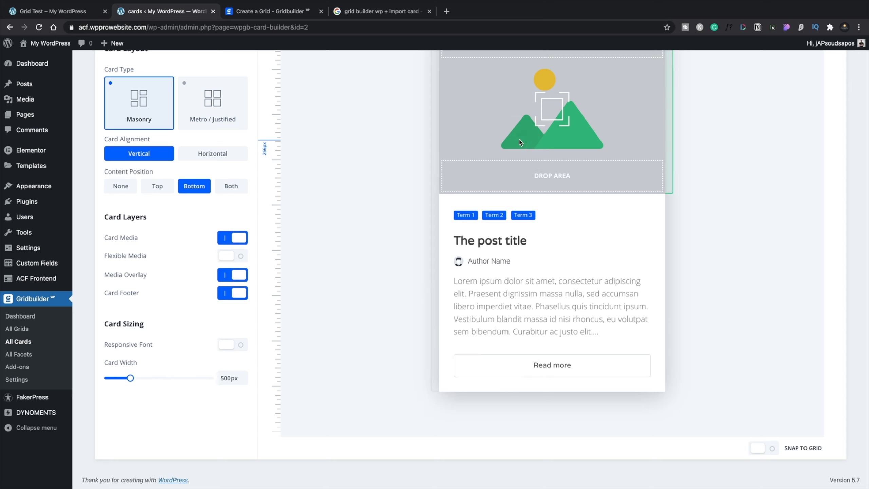
scroll(381, 240, "up", 3)
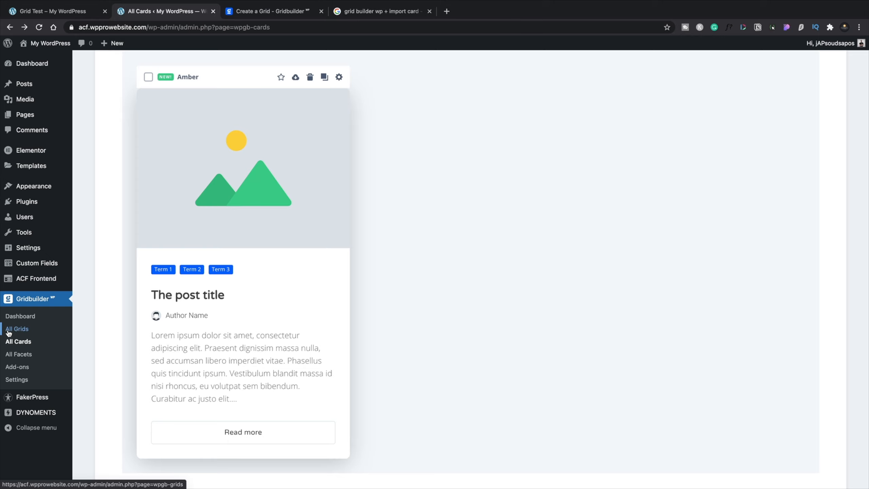
scroll(369, 285, "up", 5)
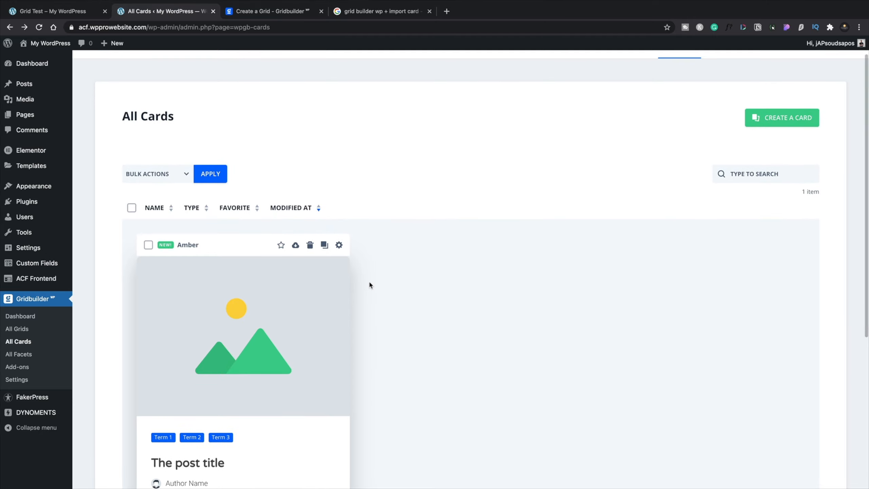
Step: Create a new grid and name it "Sample Grid Tutorial"
left_click(23, 330)
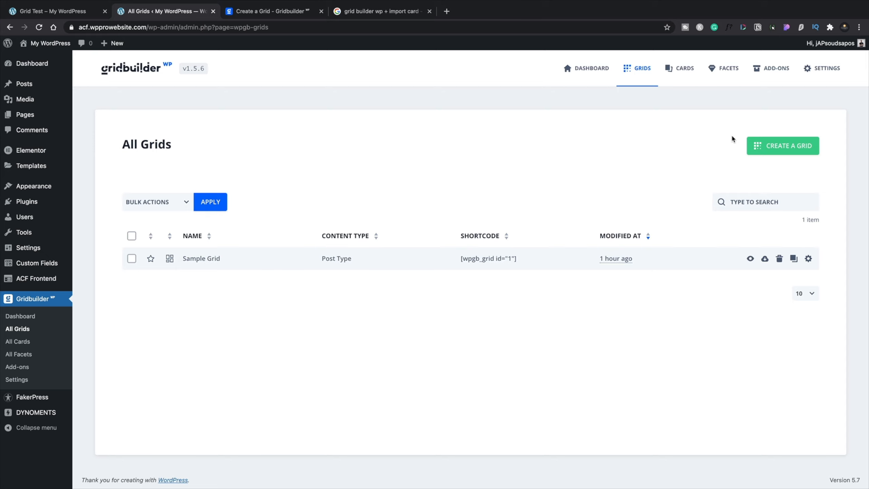
left_click(774, 151)
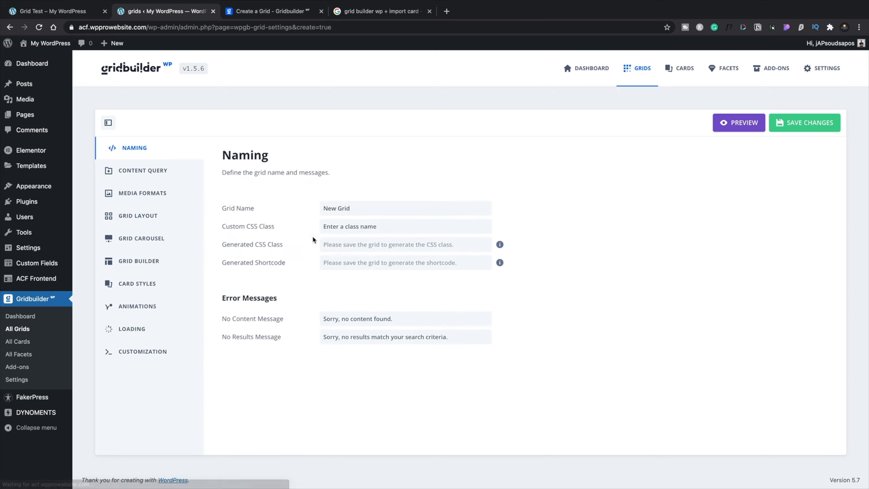
double_click(331, 207)
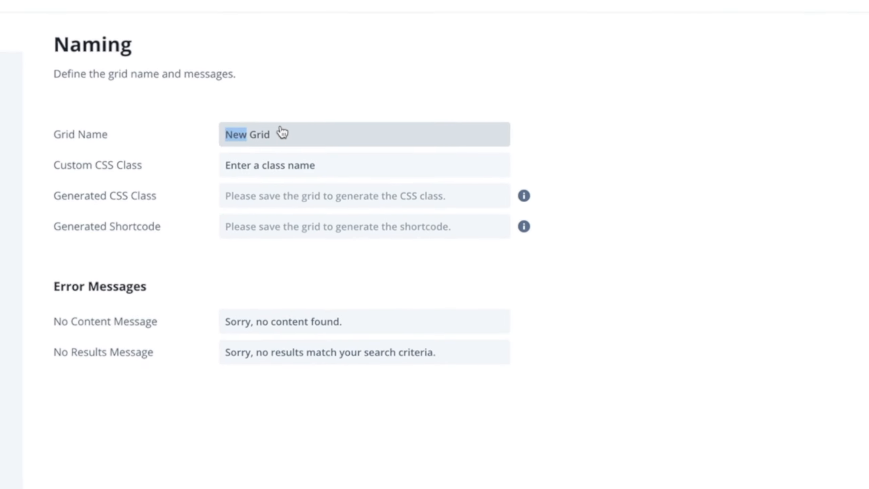
triple_click(282, 133)
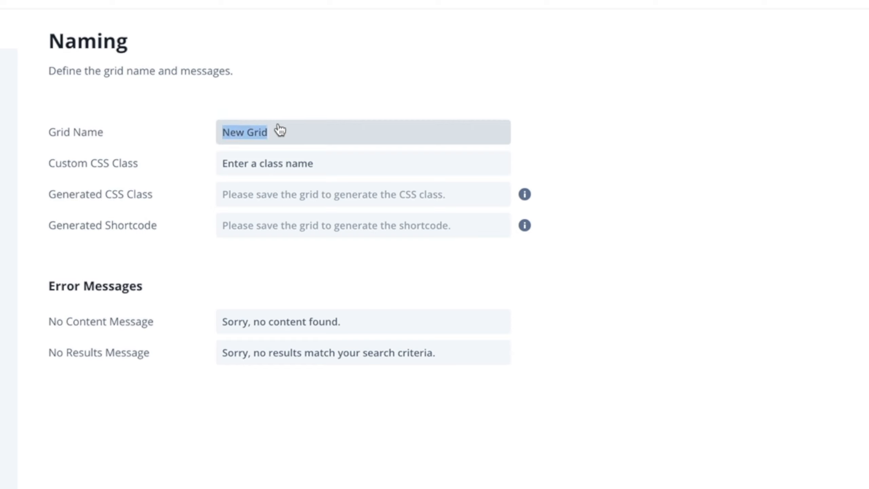
type("Sample Grid")
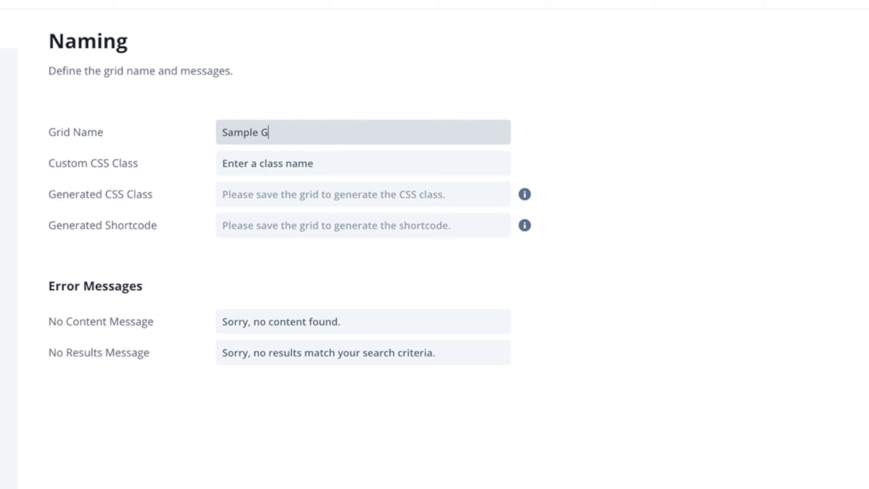
type(" Tutorial")
left_click(321, 159)
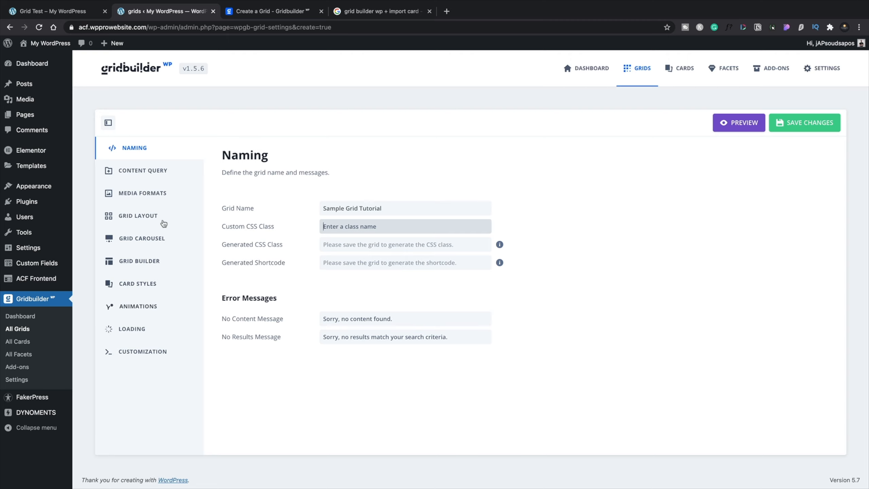
Step: Set the grid's content query to show 12 items per page
left_click(199, 173)
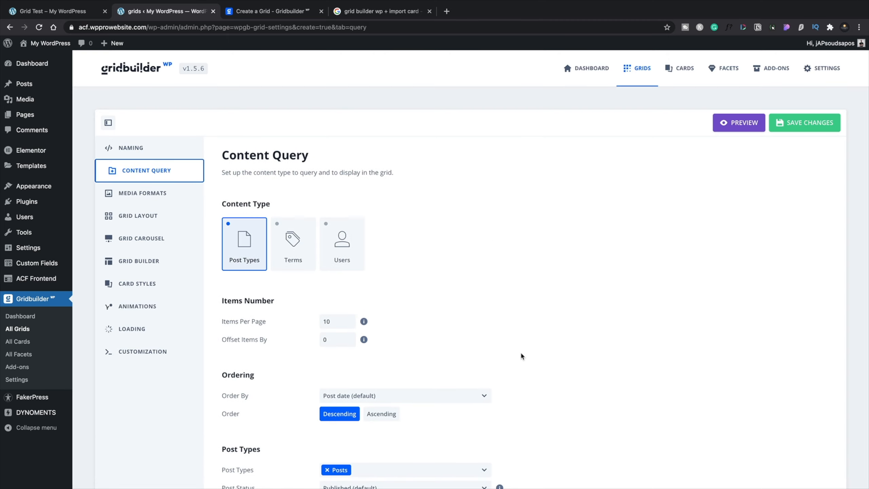
scroll(520, 353, "down", 4)
scroll(521, 354, "up", 1)
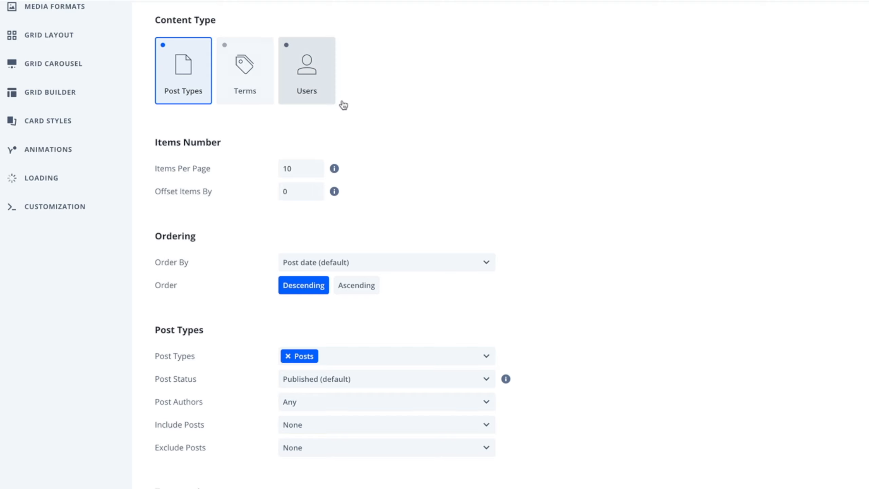
scroll(395, 155, "down", 2)
scroll(396, 157, "down", 1)
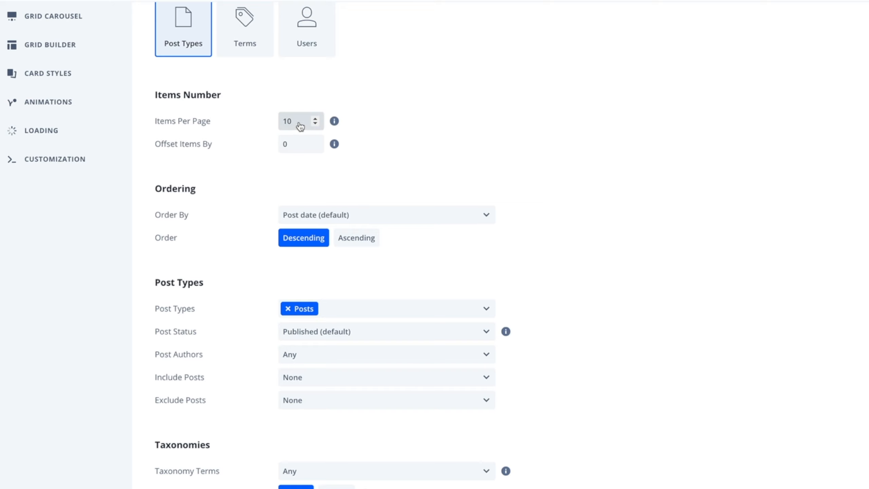
key("BackSpace")
type("2")
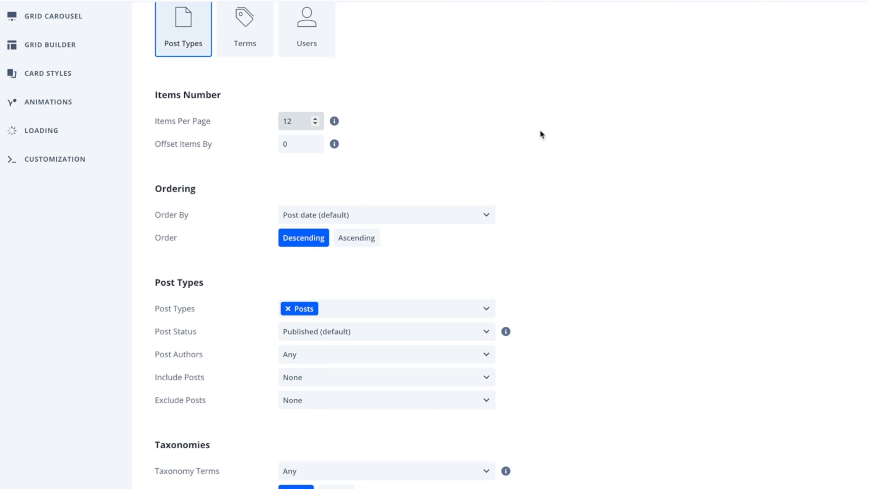
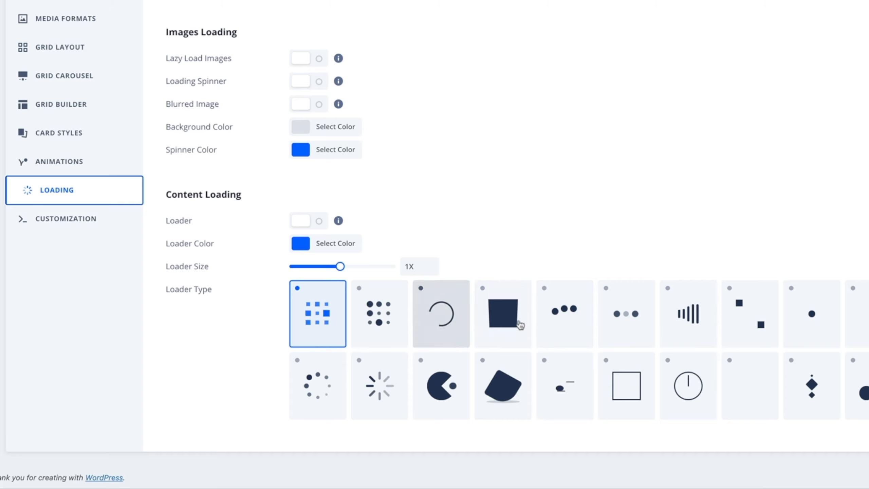
Step: Choose the vertical bars loader type for content loading and set the loader color to the orange preset
left_click(696, 314)
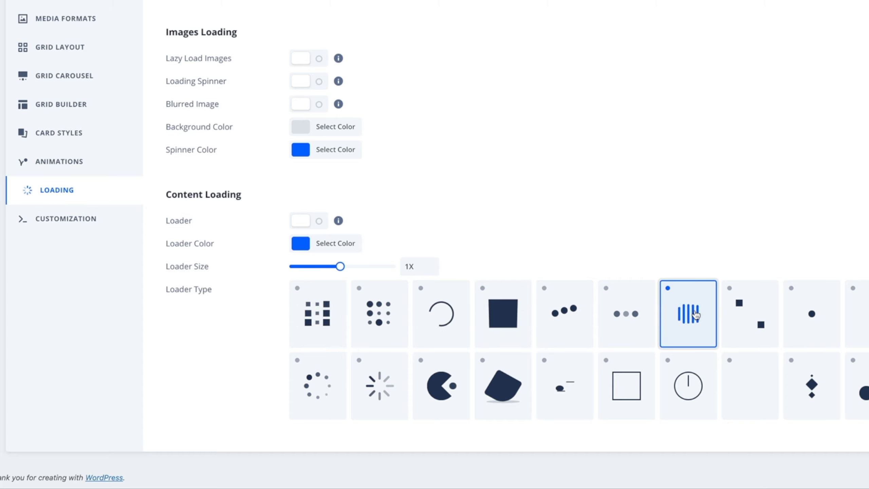
left_click(298, 244)
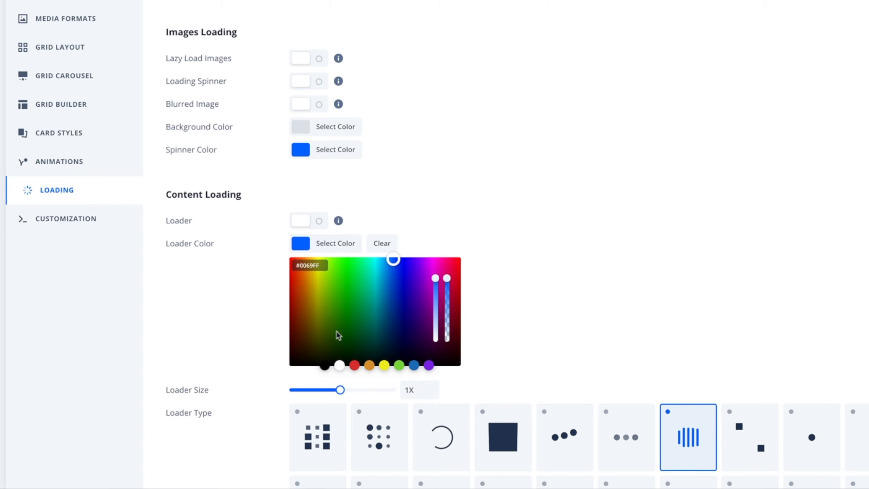
left_click(369, 365)
left_click(222, 304)
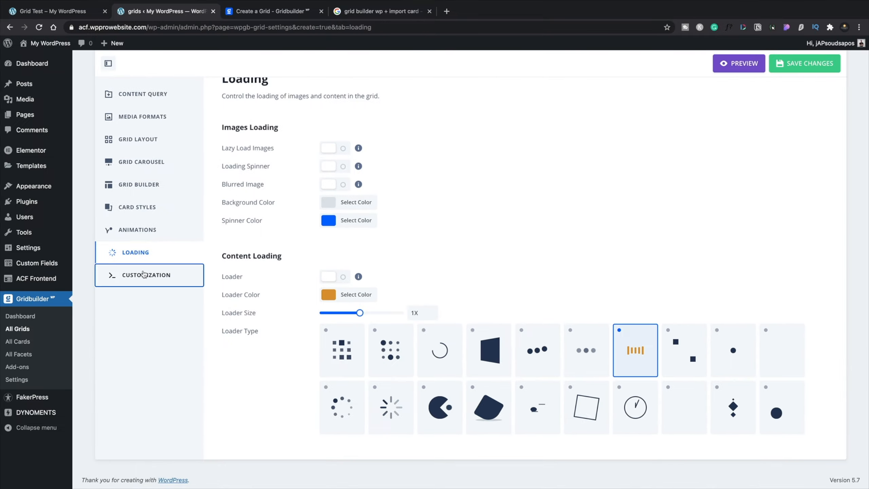
Step: Look over the custom CSS and JavaScript customization options, then save the grid
left_click(143, 274)
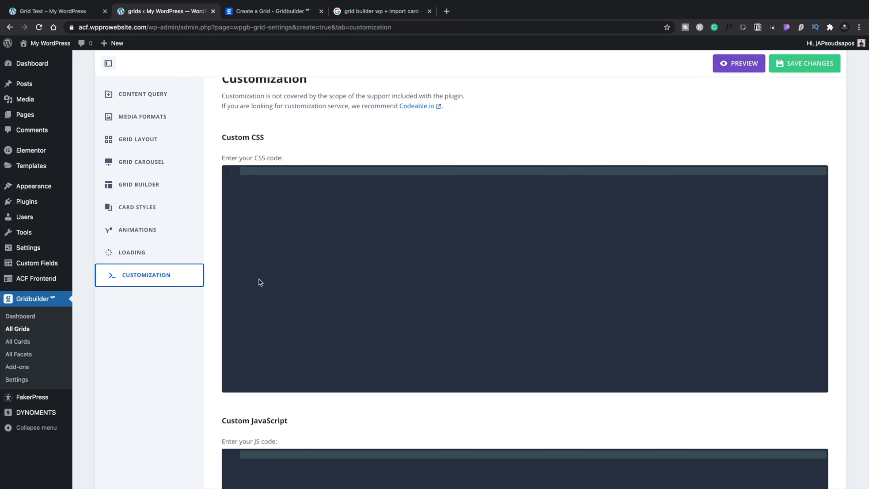
scroll(260, 282, "down", 7)
scroll(259, 282, "up", 3)
scroll(259, 282, "up", 5)
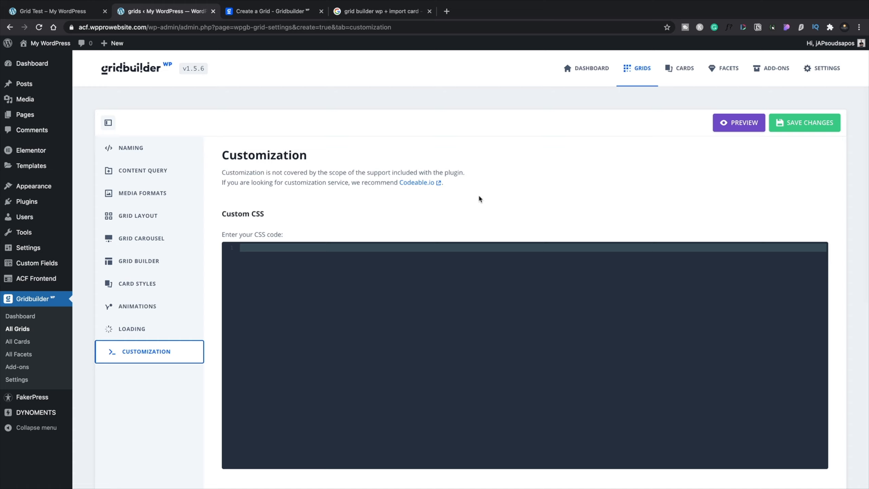
left_click(791, 127)
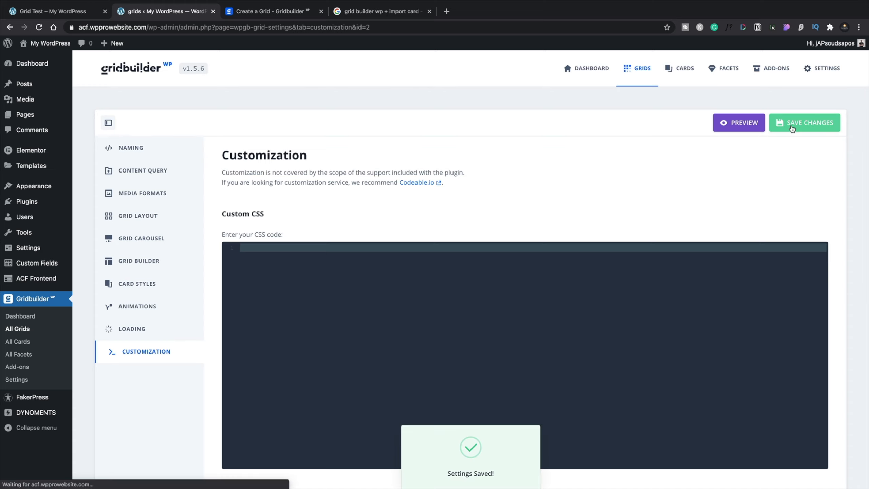
Step: Preview the saved grid, look through its cards at desktop size and switch the preview to laptop size
left_click(733, 122)
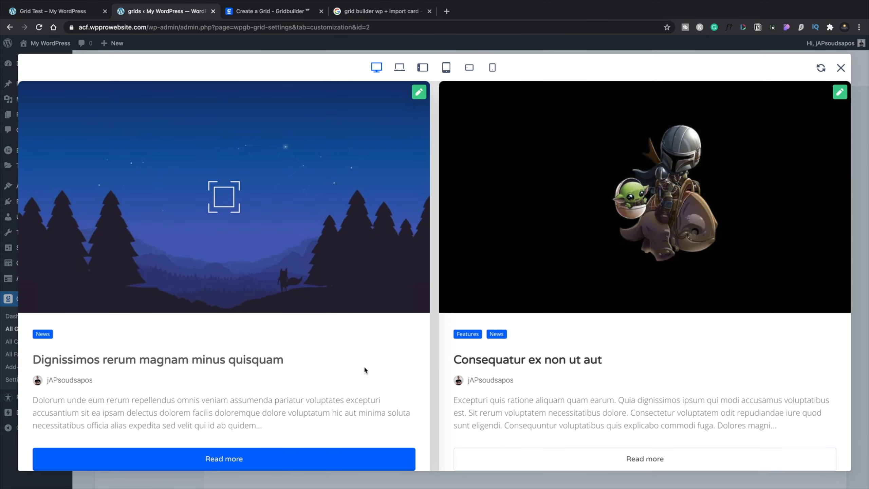
scroll(363, 366, "down", 12)
scroll(363, 365, "down", 12)
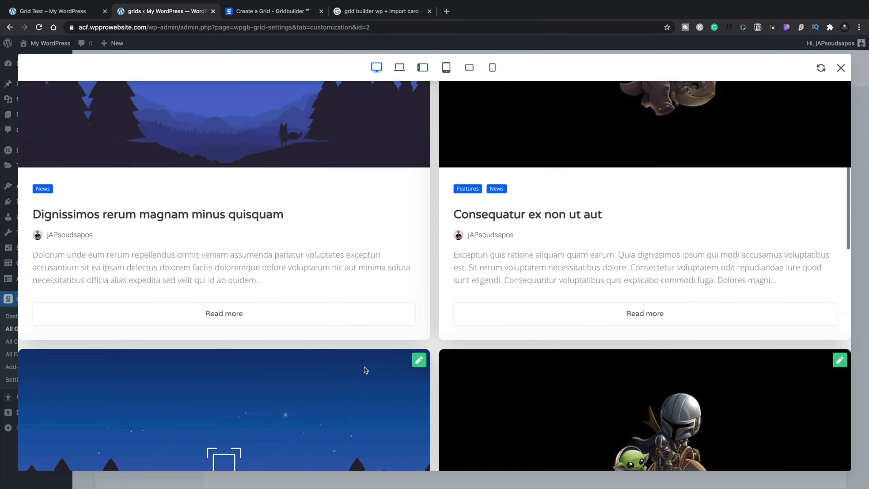
scroll(364, 369, "up", 4)
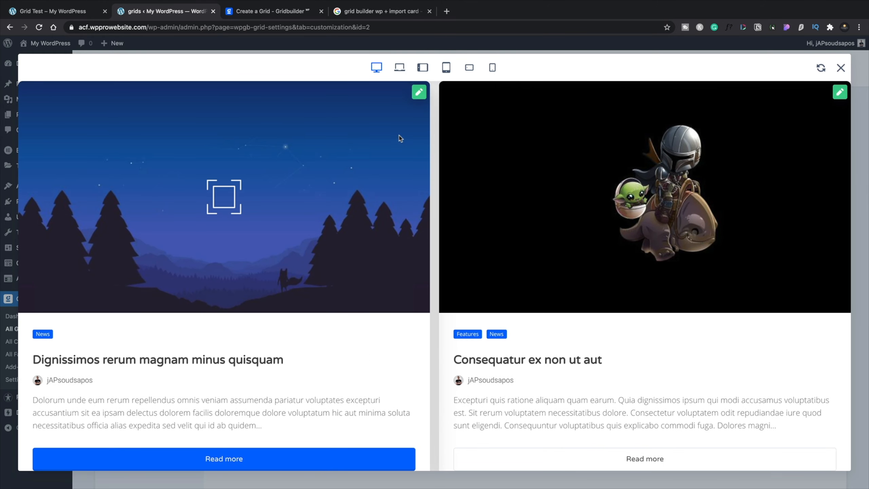
left_click(402, 71)
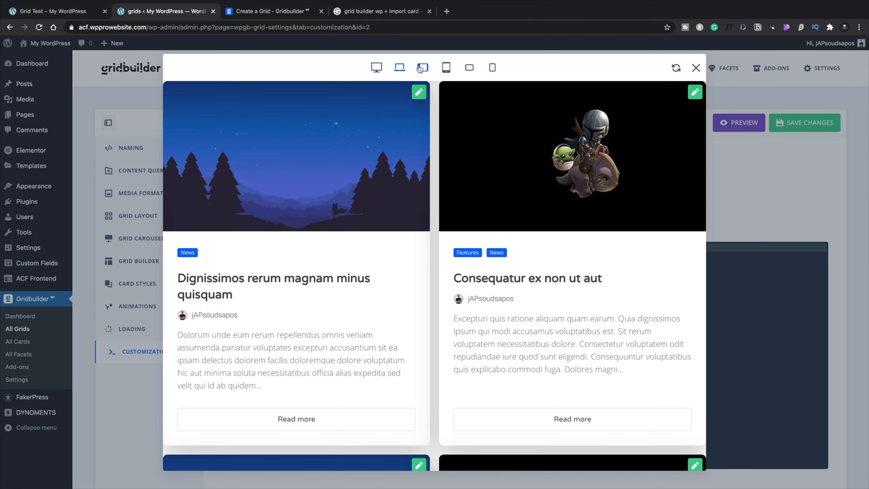
Step: Check the grid preview at the tablet and mobile sizes in landscape and portrait, then close the preview
left_click(420, 68)
left_click(446, 67)
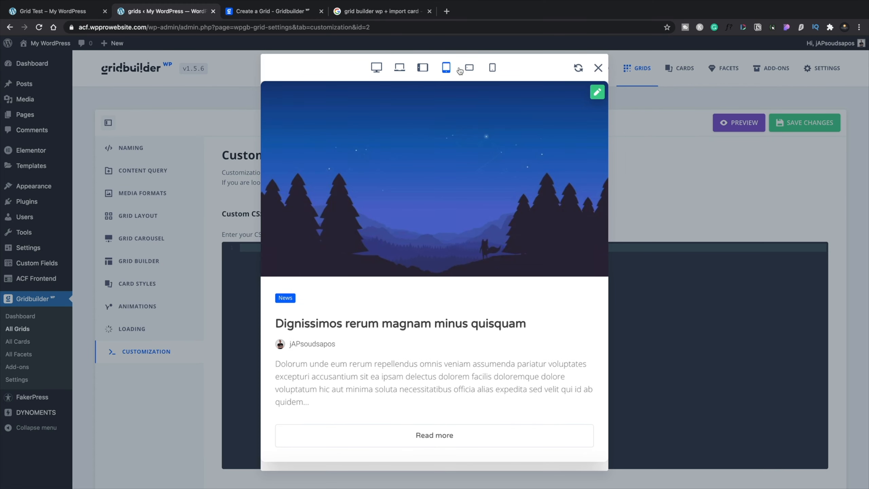
left_click(470, 69)
left_click(495, 69)
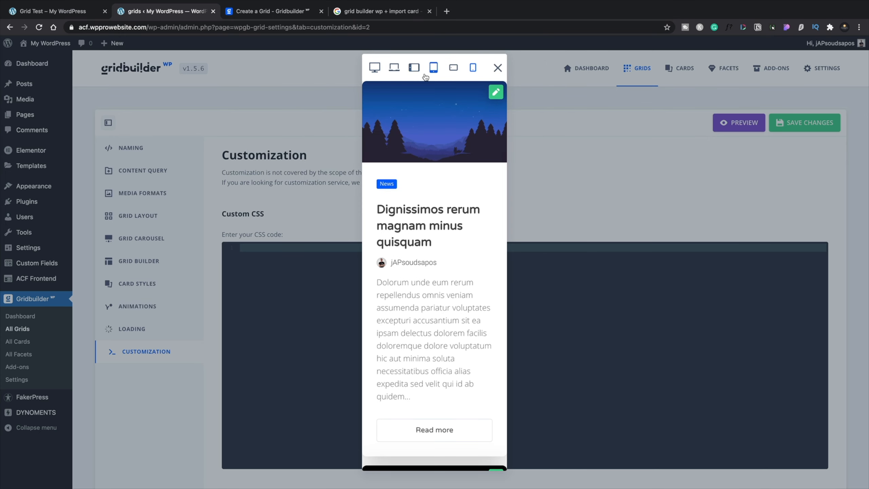
left_click(497, 68)
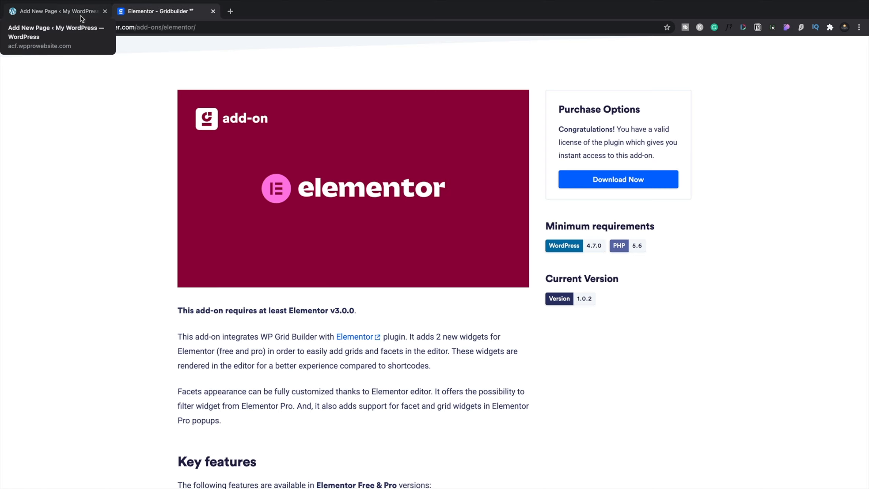
Step: Title the new WordPress page "Sample Grid" and publish it
left_click(80, 14)
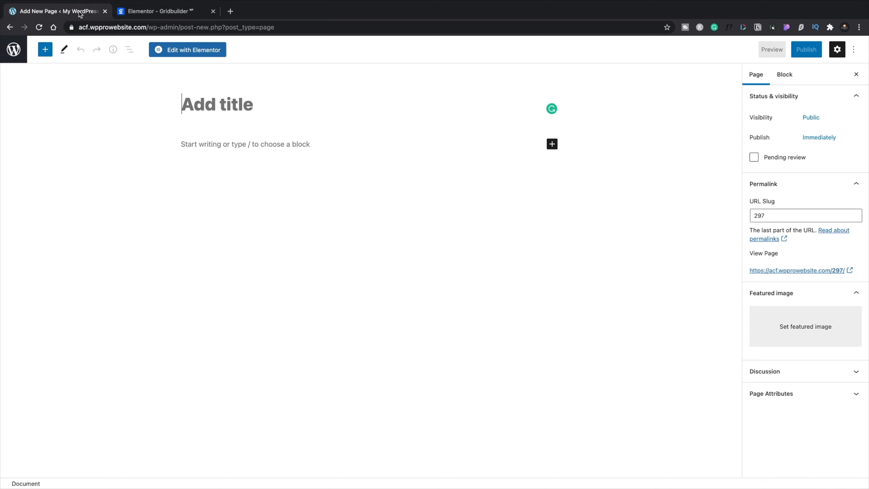
type("Sample Grid")
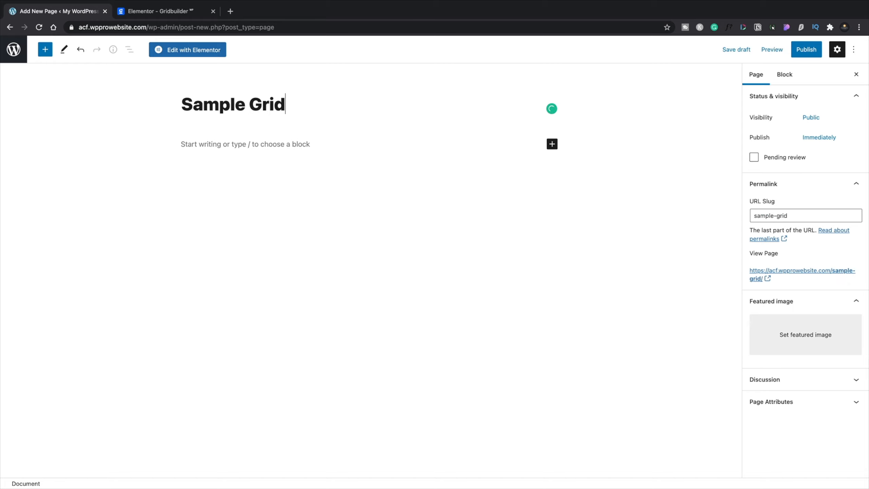
left_click(810, 50)
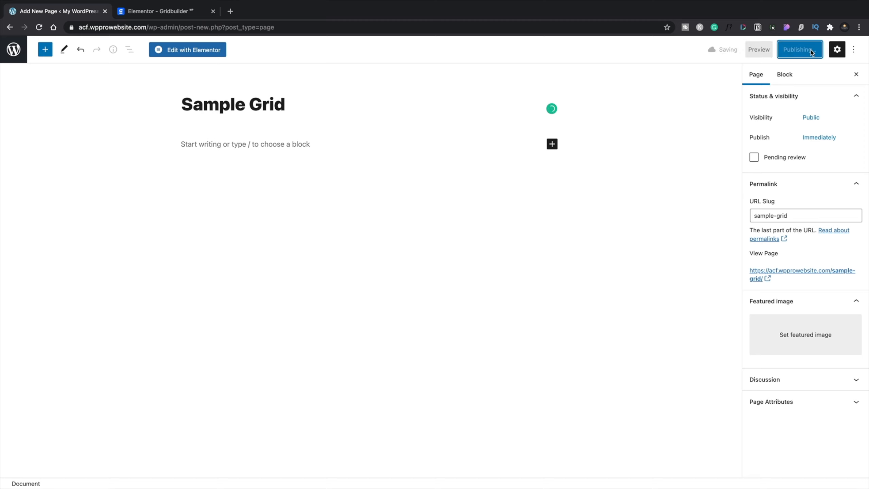
Step: Open the page in Elementor and add a two-column section with a narrow first column and a wide second column
left_click(187, 50)
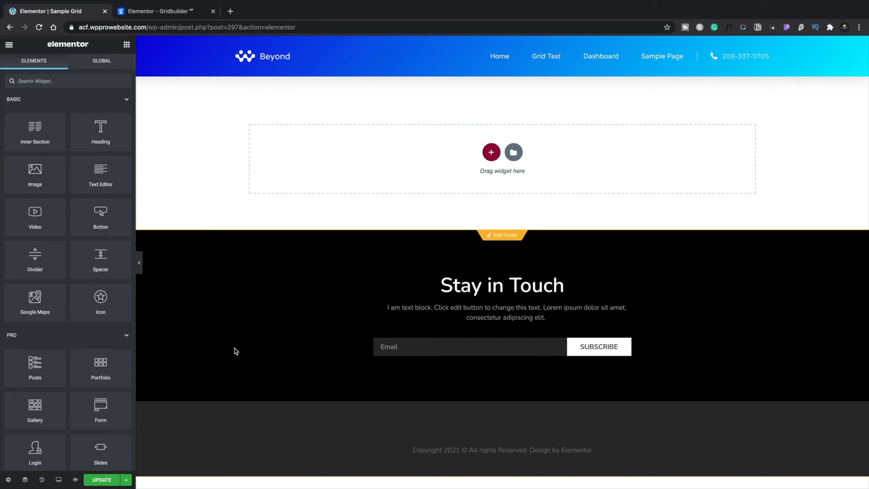
left_click(492, 152)
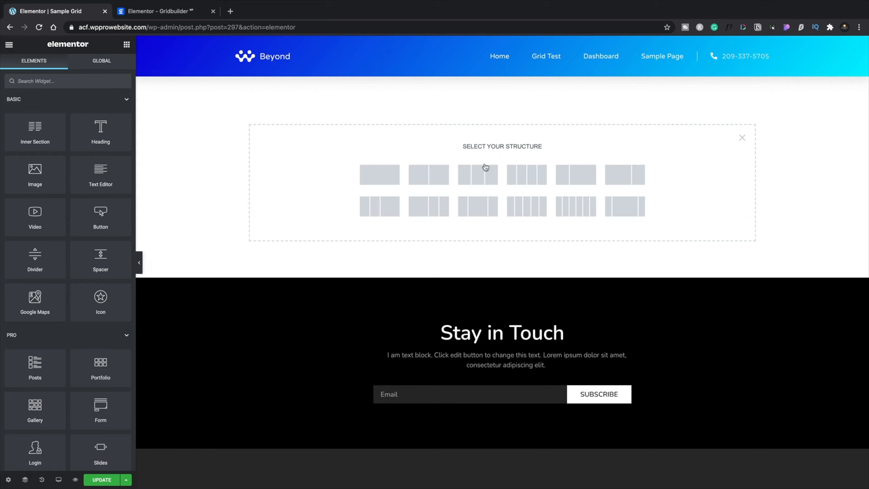
left_click(570, 184)
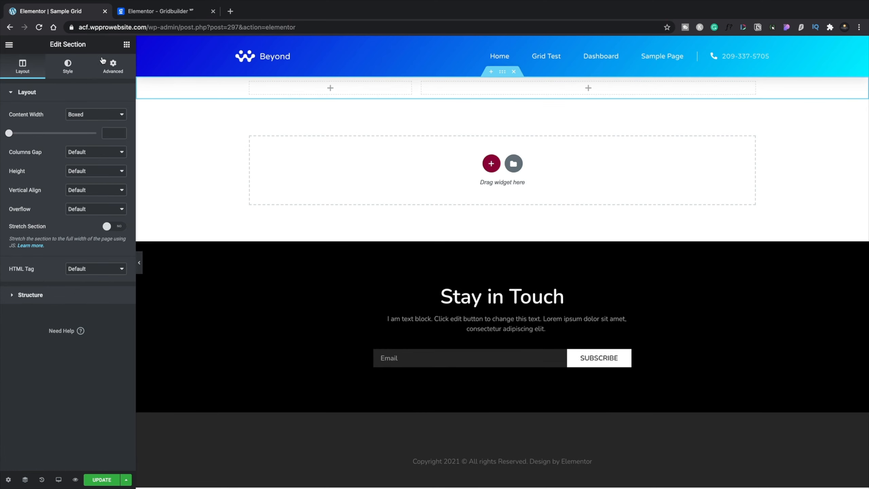
Step: Set the section's top and bottom margins to 50 px
left_click(113, 66)
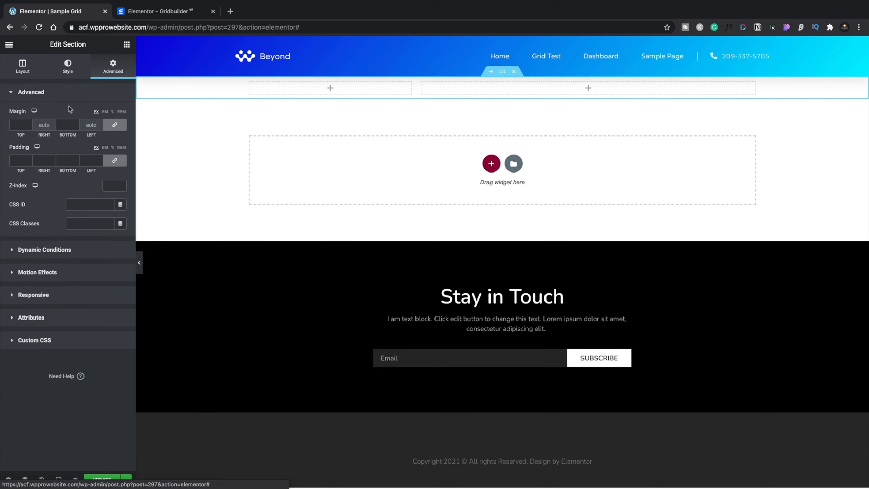
left_click(21, 125)
type("50")
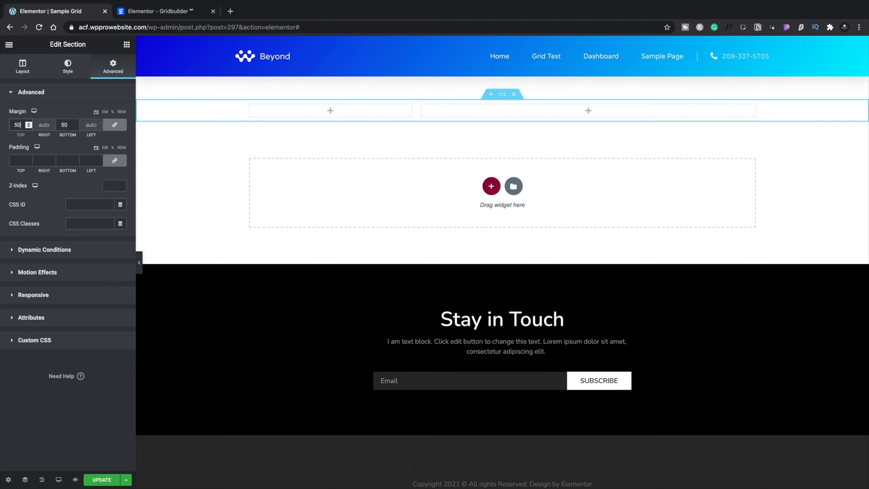
Step: Place a WP Grid Builder Grid widget in the wide column and assign the "Sample Grid Tutorial" grid to it
left_click(422, 105)
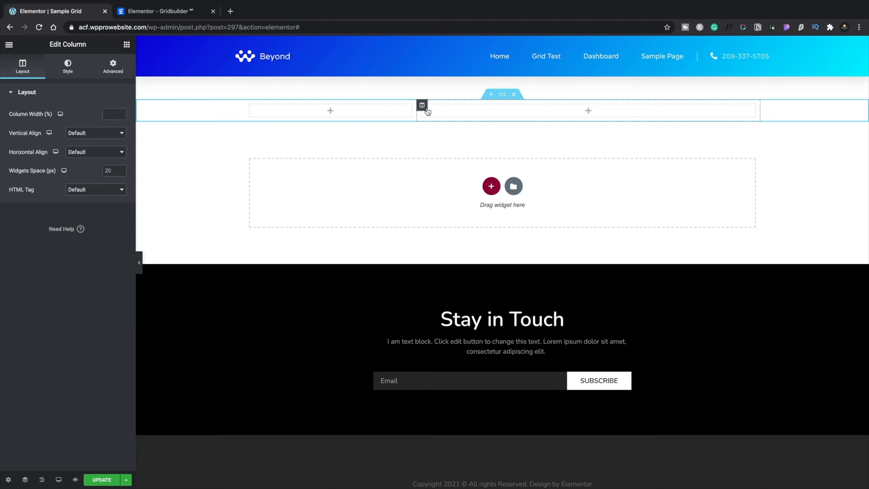
left_click(450, 113)
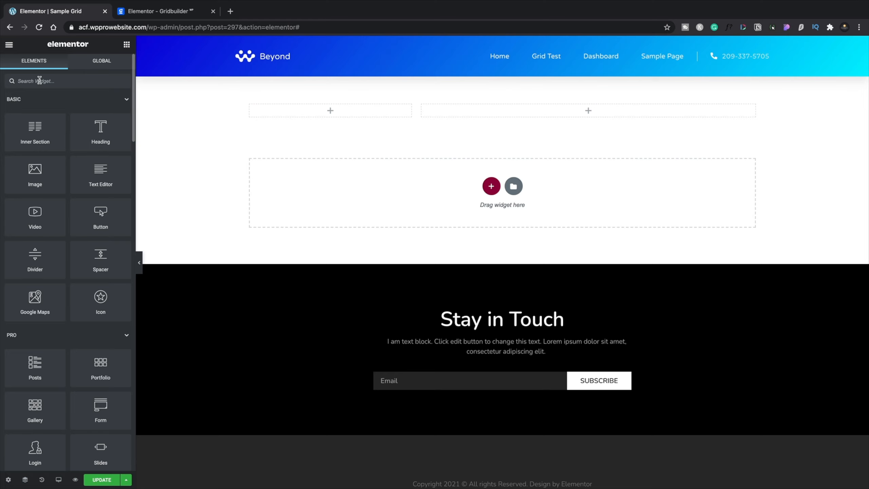
scroll(38, 245, "down", 15)
scroll(38, 246, "down", 8)
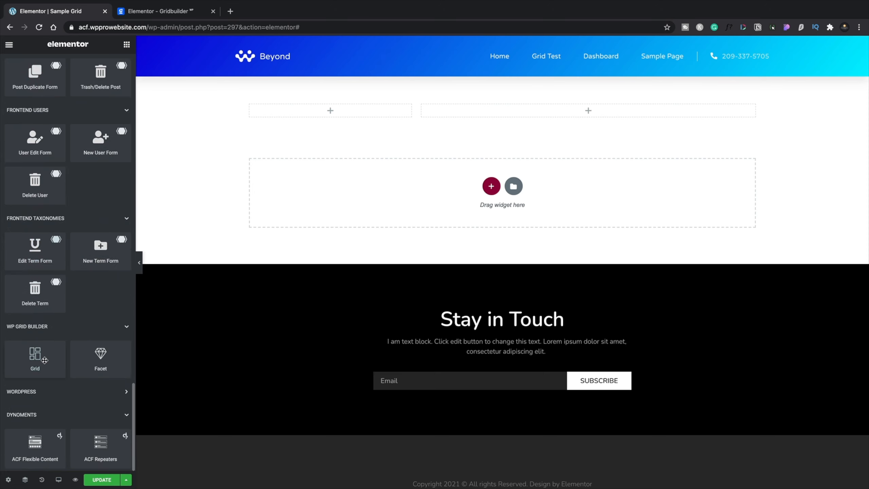
left_click_drag(34, 358, 498, 112)
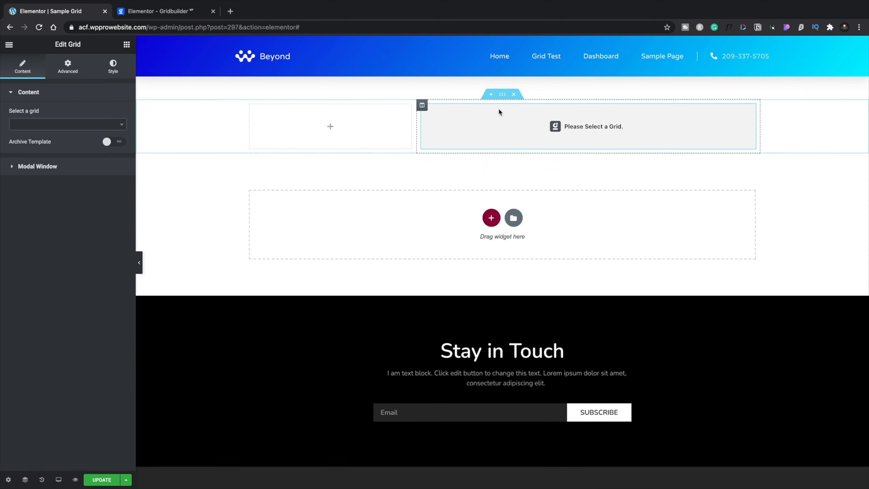
left_click(23, 128)
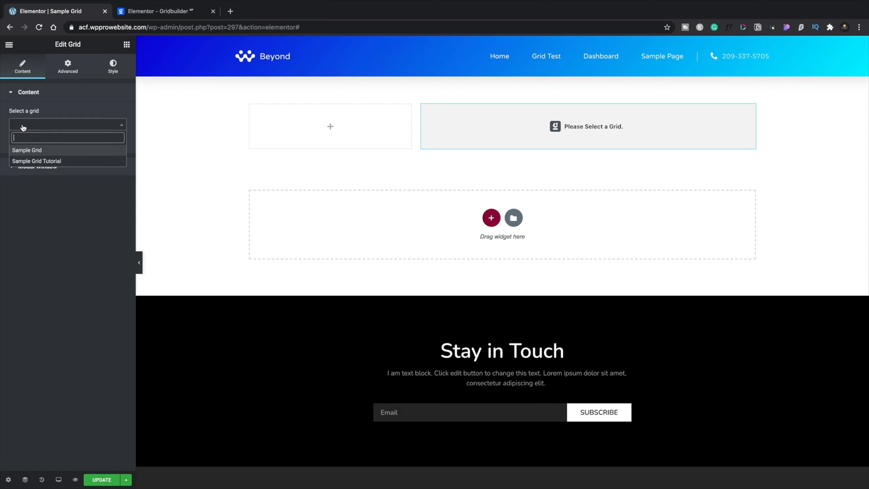
left_click(39, 161)
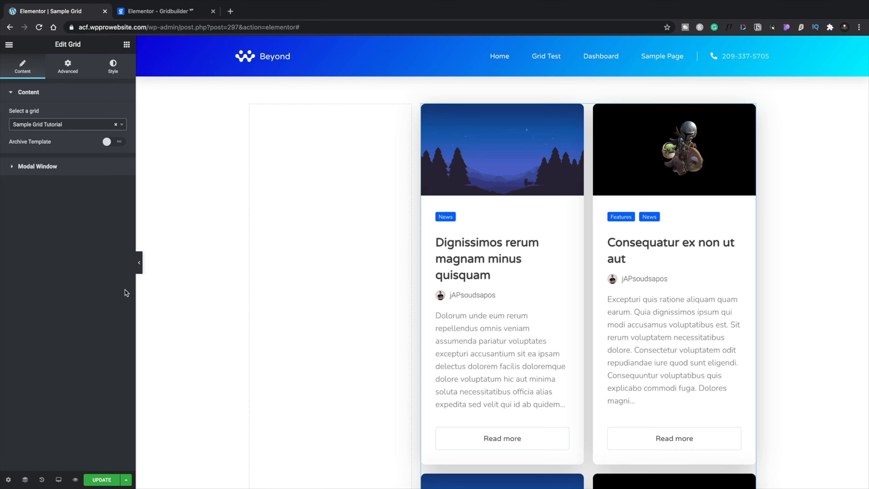
Step: Review the grid on the page, widen its column by narrowing the empty one beside it, and update the page
scroll(484, 298, "down", 8)
scroll(484, 300, "down", 15)
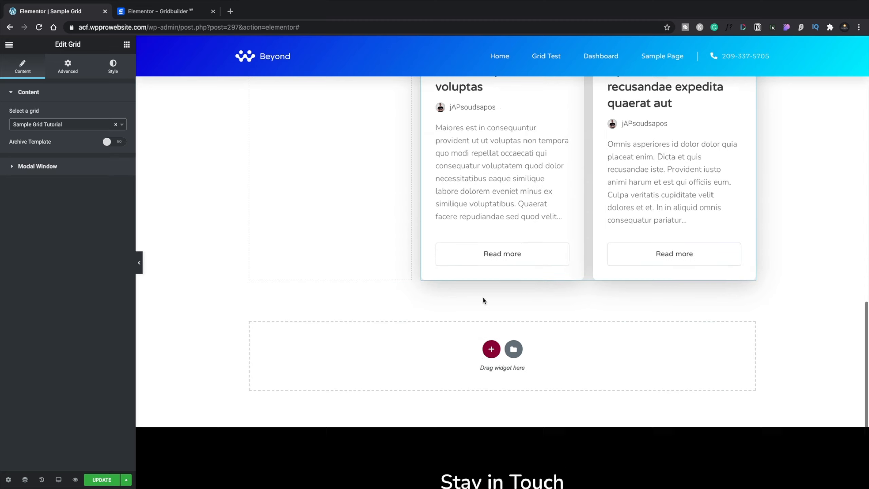
scroll(483, 300, "up", 20)
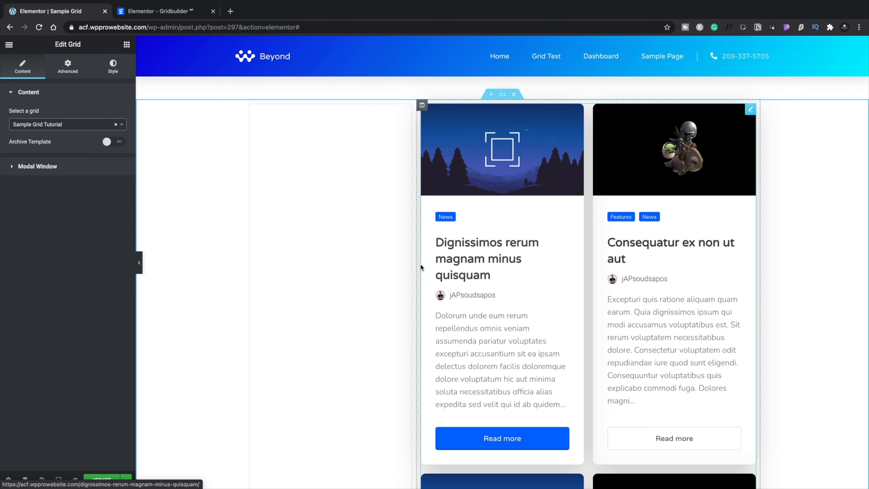
left_click_drag(416, 263, 361, 259)
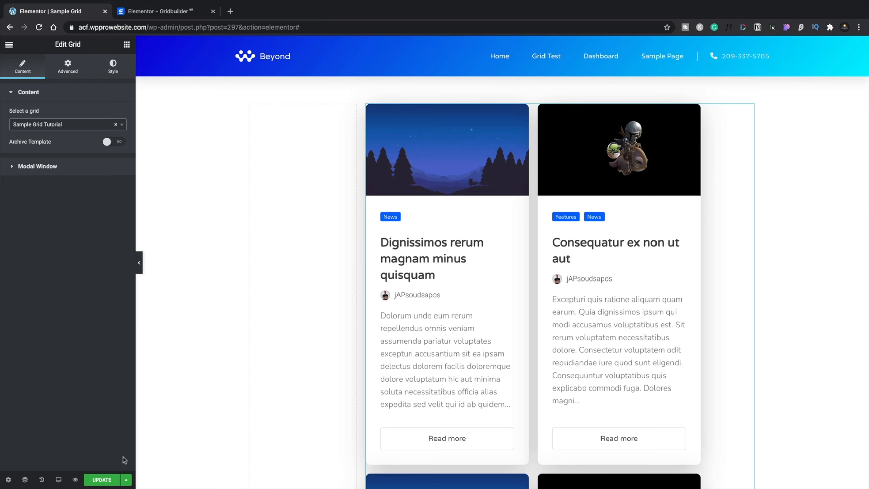
left_click(103, 480)
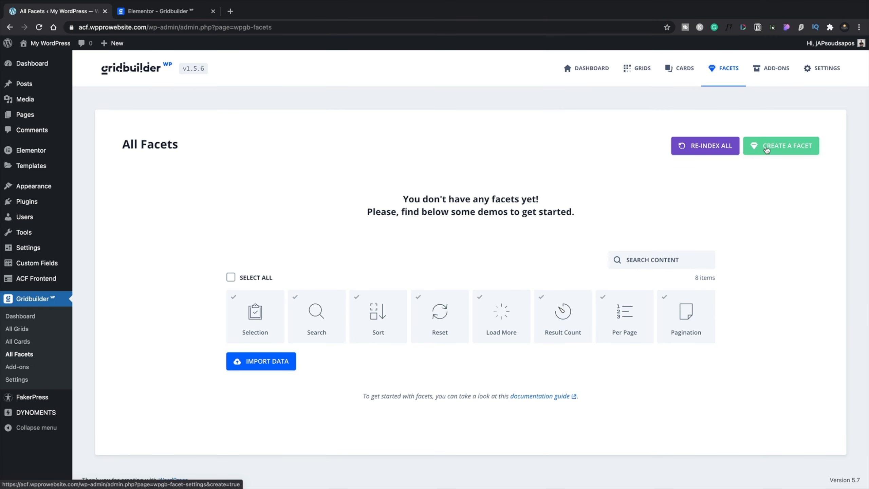
Step: Create a new facet with both its name and its title set to "Sort Order"
left_click(767, 150)
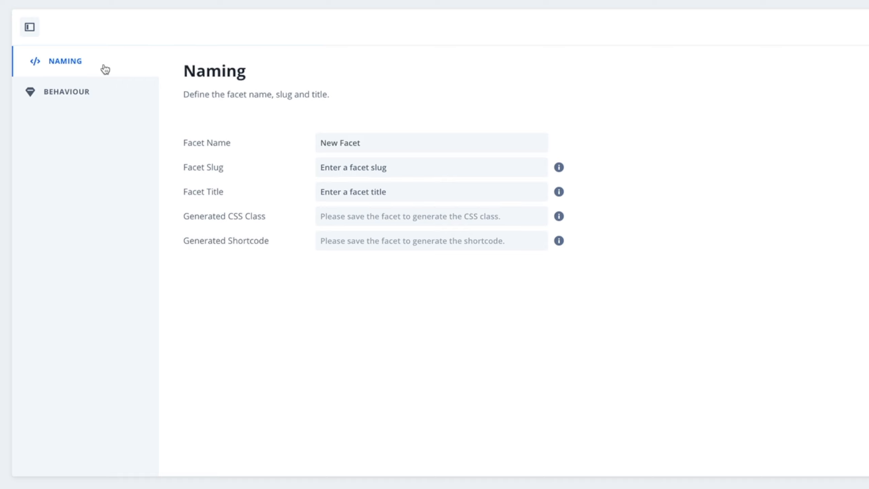
double_click(396, 146)
triple_click(396, 150)
type("Sort Order")
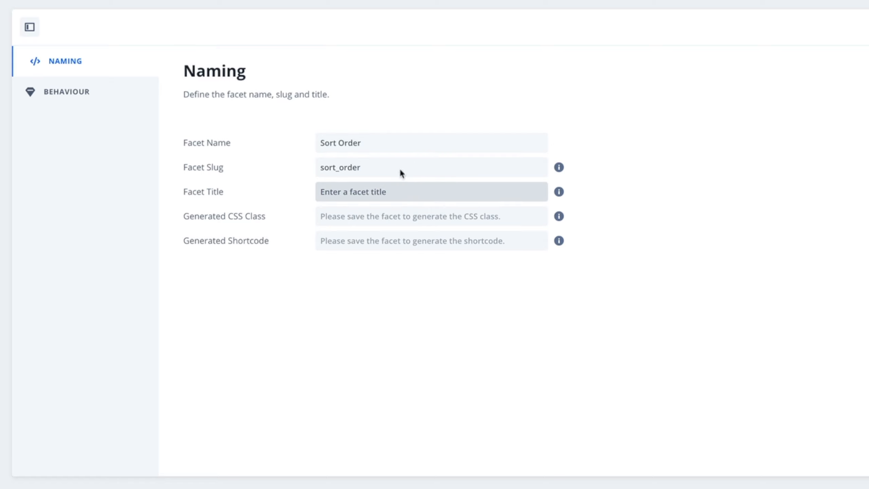
left_click_drag(382, 149, 318, 148)
key("ctrl+c")
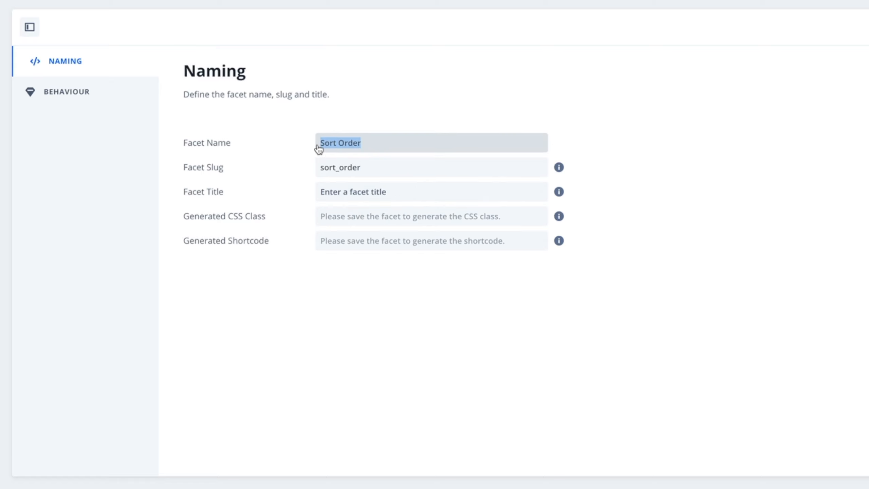
left_click(351, 192)
key("ctrl+v")
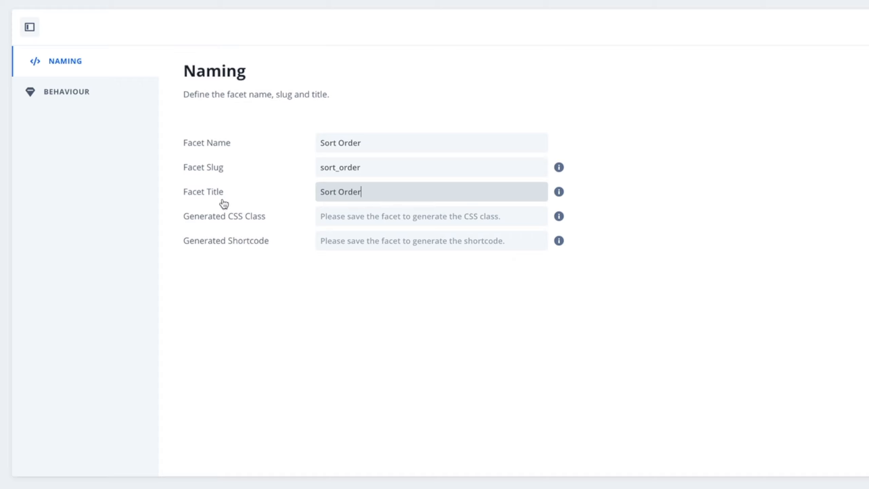
Step: Look through the facet's behaviour settings and set the facet action to Sort
left_click(65, 91)
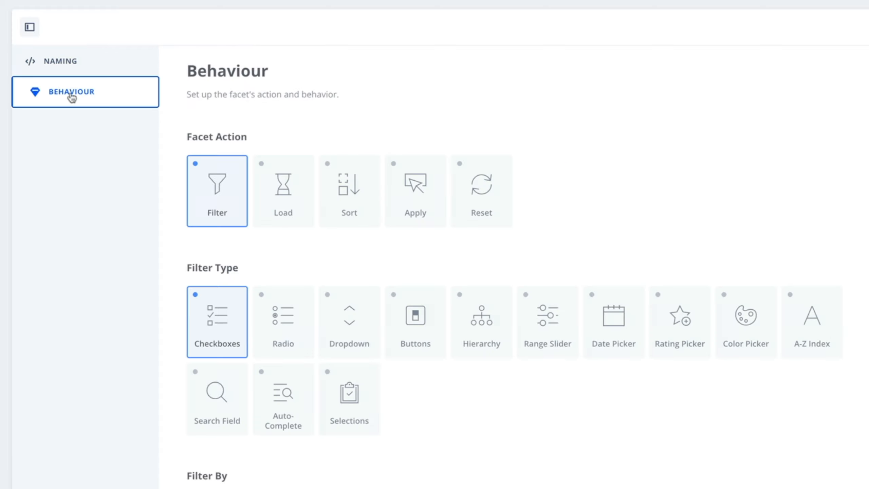
scroll(608, 418, "down", 5)
scroll(610, 416, "down", 10)
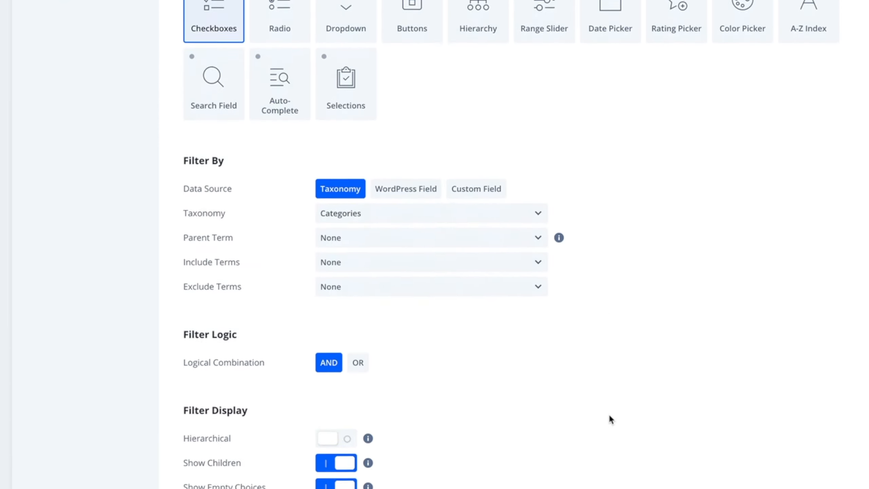
scroll(609, 418, "up", 10)
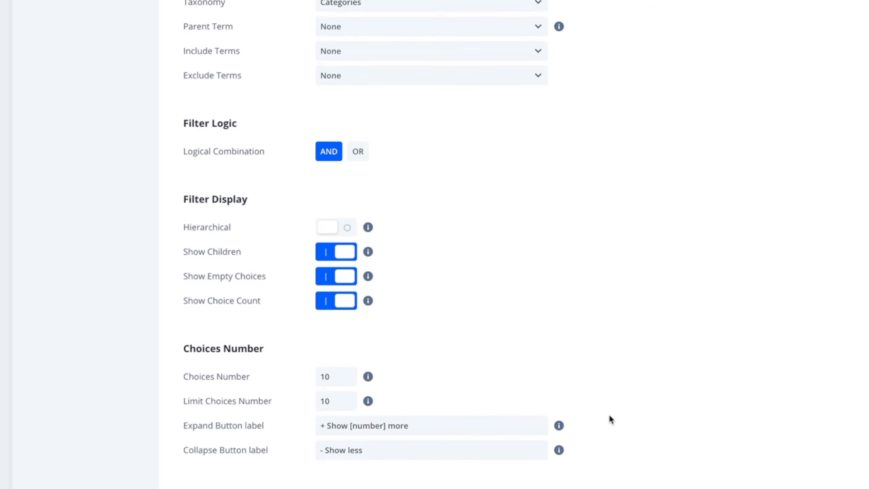
scroll(609, 416, "up", 4)
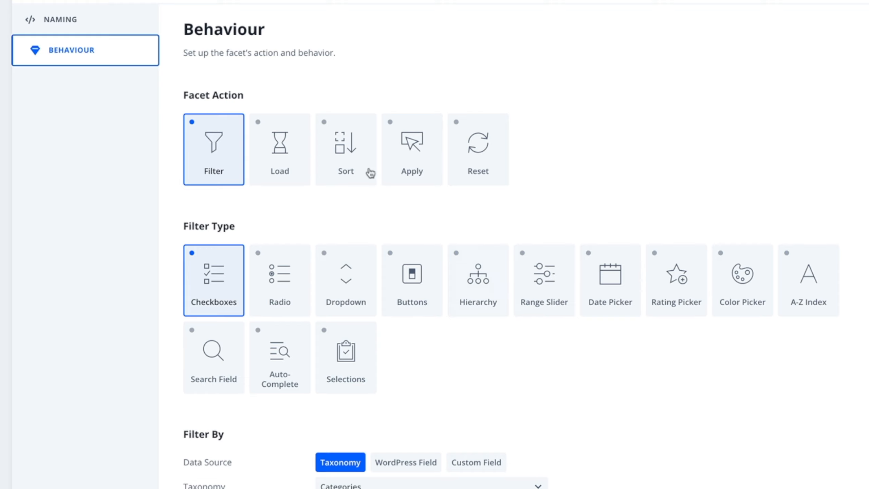
left_click(355, 151)
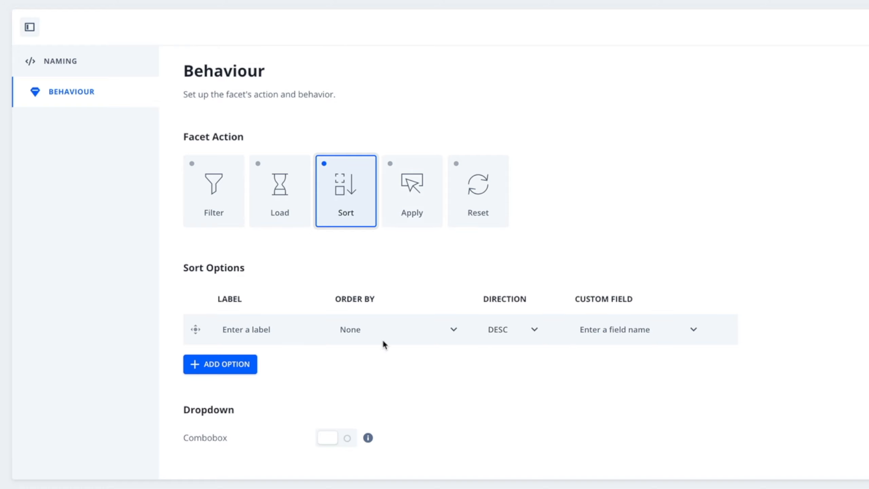
Step: Label the first sort option "Sort Posts (A-Z)" and open its Order By choices
left_click(267, 331)
type("S")
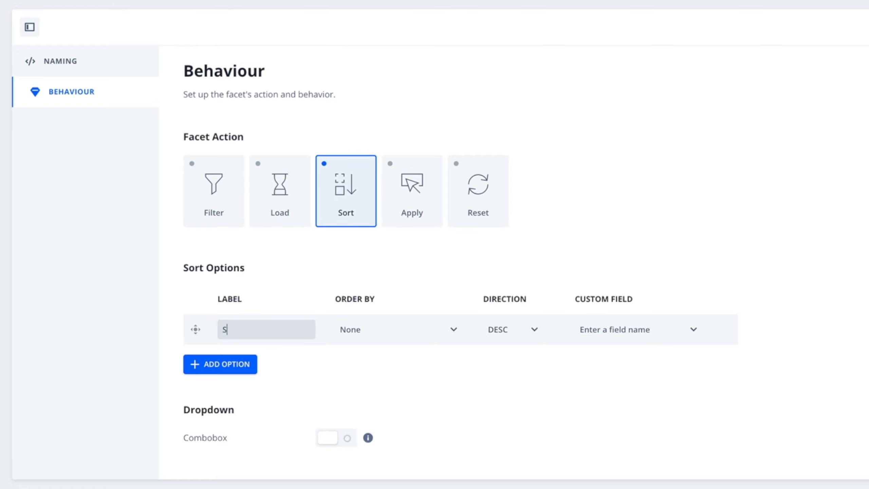
type("ort Posts (A-Z)")
left_click_drag(280, 330, 210, 331)
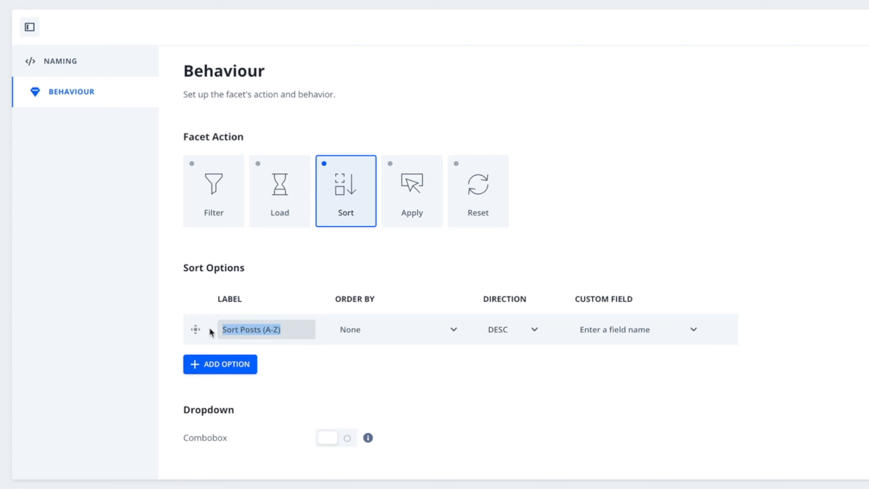
left_click(380, 330)
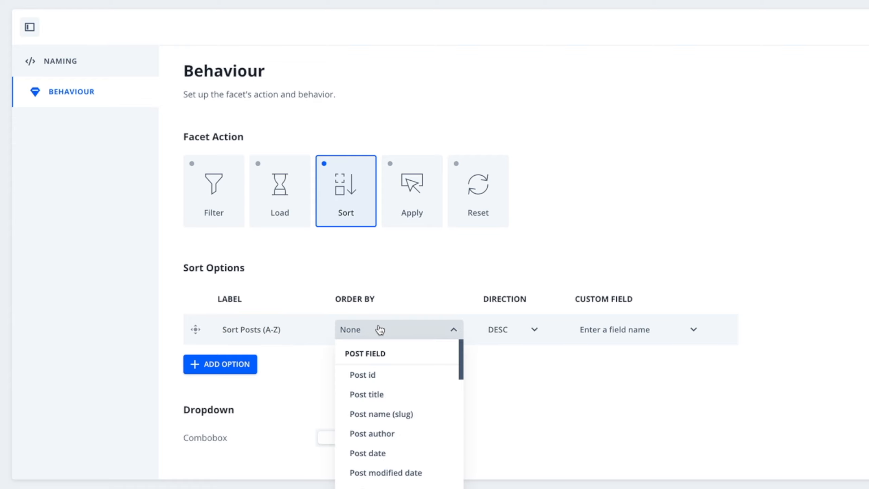
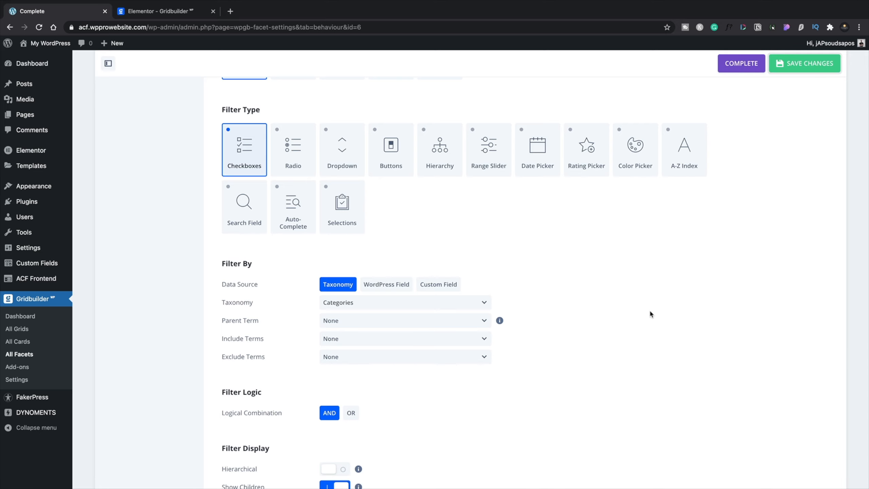
Step: Return to the list of all facets
left_click(18, 356)
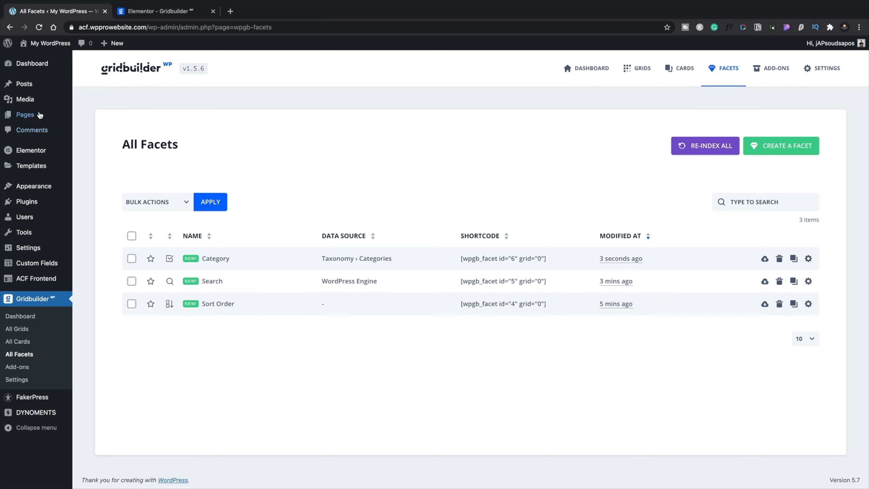
Step: Open the Sample Grid page from the site's pages for editing with Elementor
mouse_move(33, 115)
left_click(83, 118)
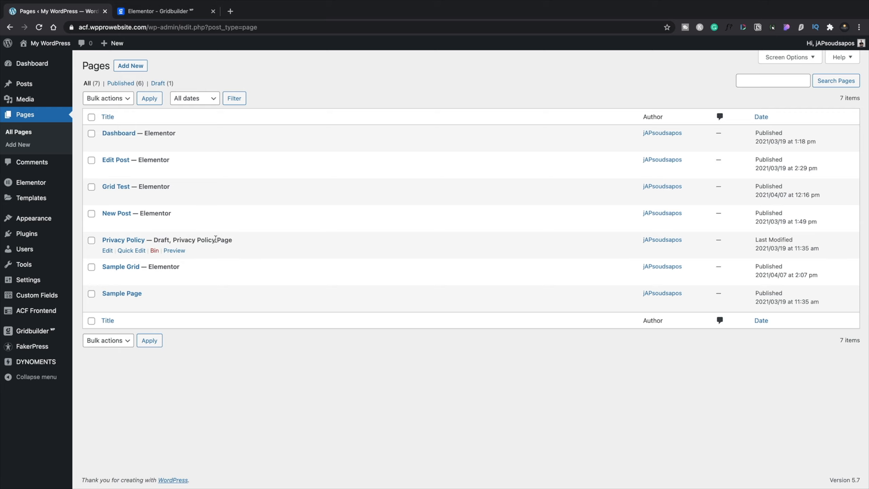
left_click(194, 279)
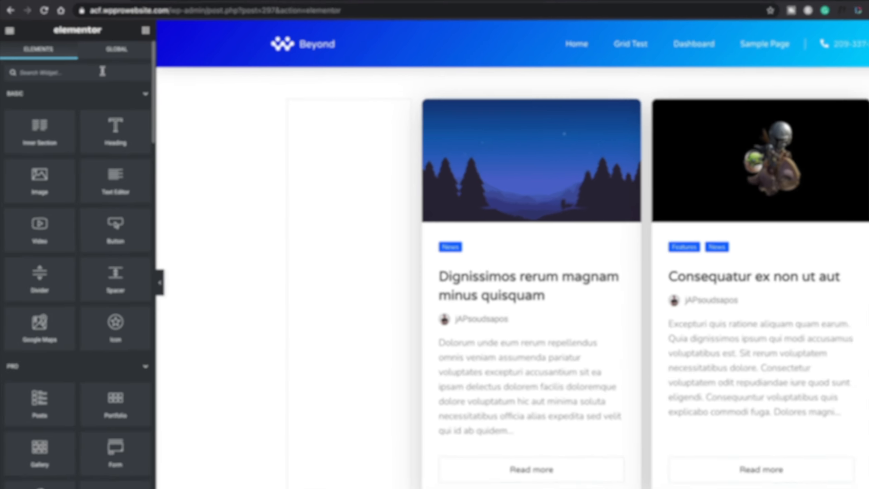
Step: Add a Facet widget to the empty column beside the grid, using the Search facet to filter Sample Grid Tutorial
left_click(102, 71)
type("facet")
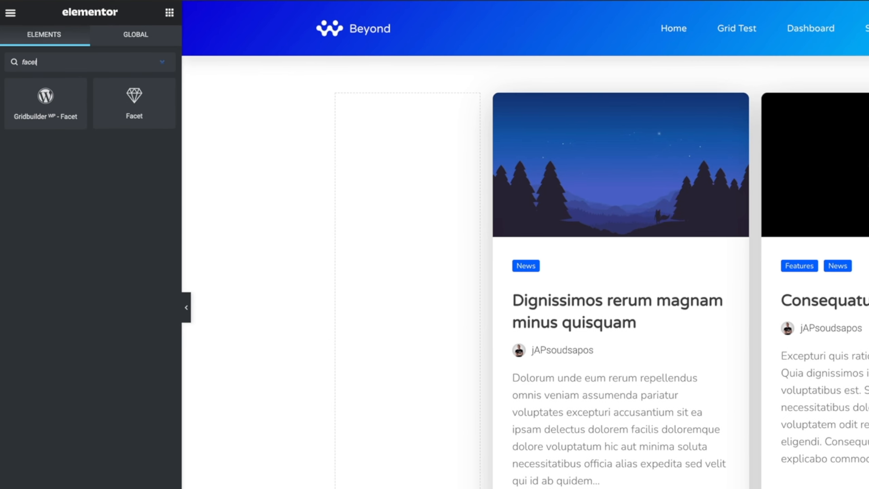
left_click_drag(132, 89, 437, 127)
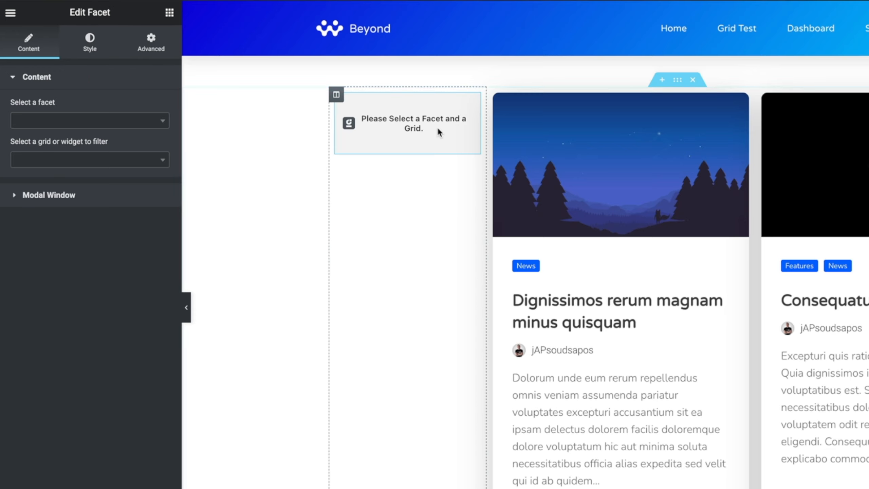
left_click(71, 124)
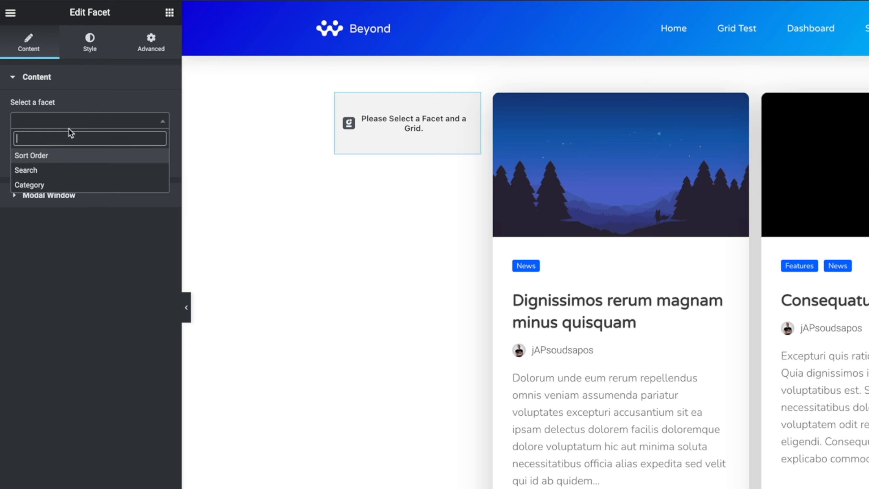
left_click(36, 171)
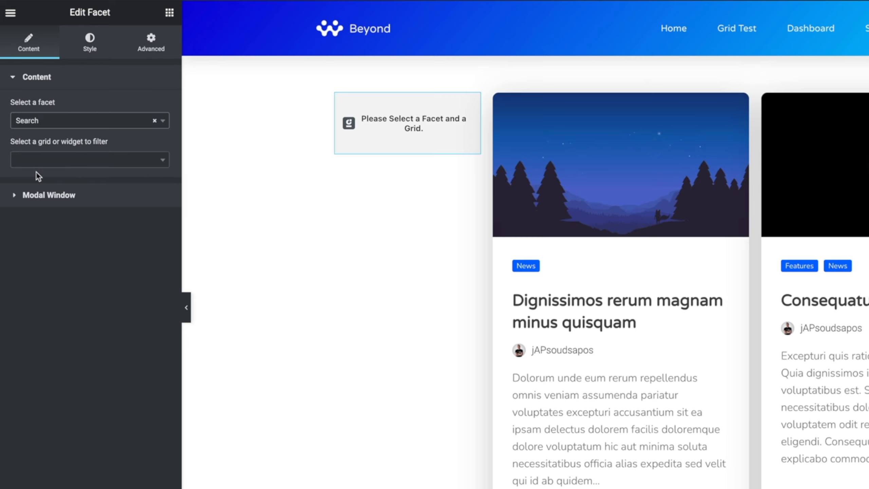
left_click(73, 161)
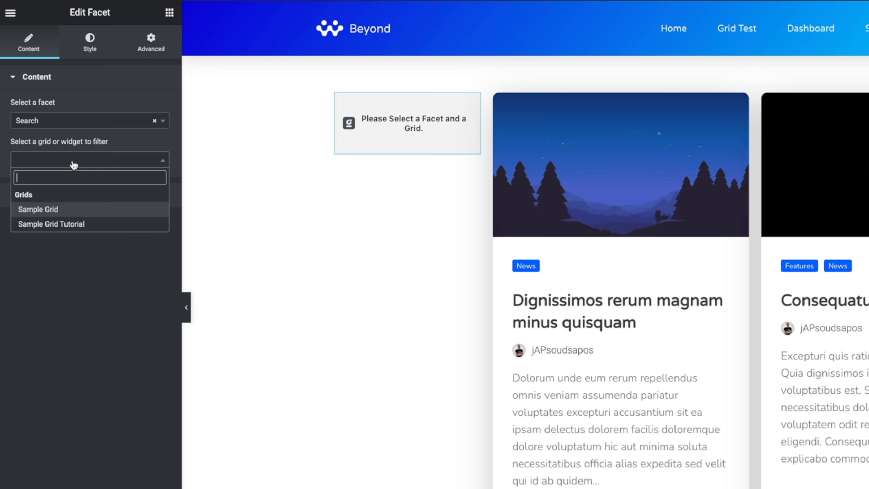
left_click(76, 226)
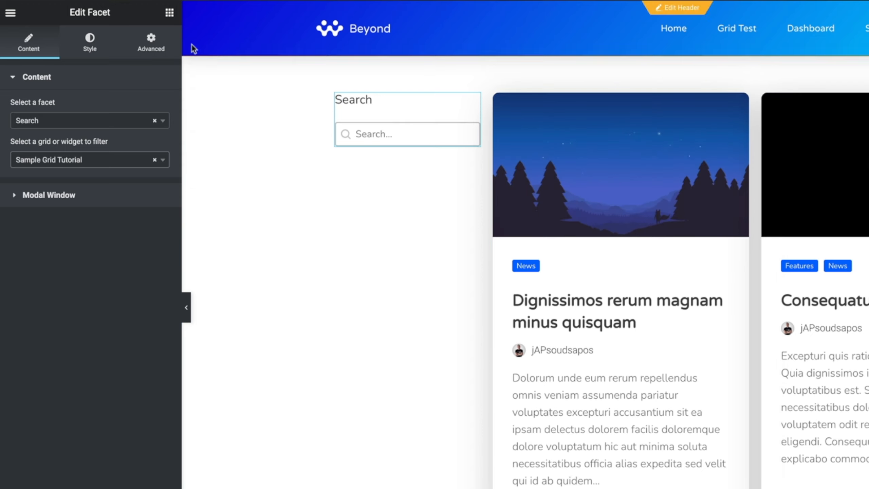
Step: Add a Facet widget below the search box, using the Category facet to filter Sample Grid Tutorial
left_click(169, 13)
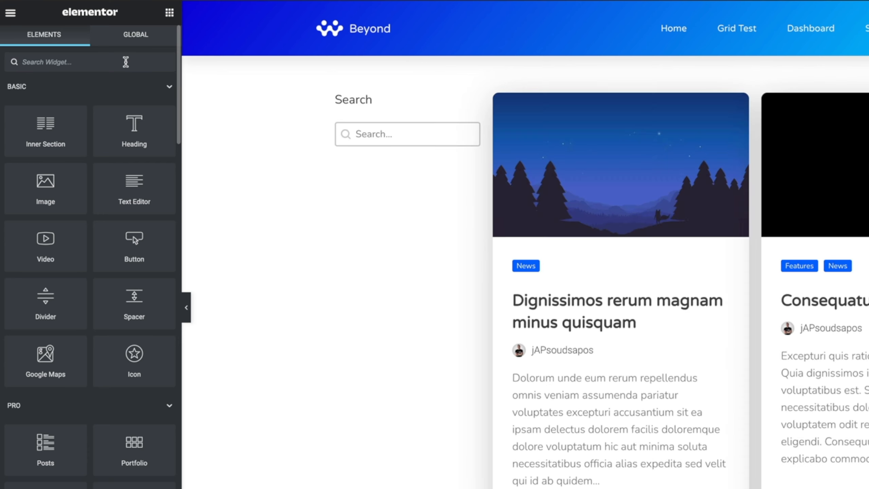
type("ace")
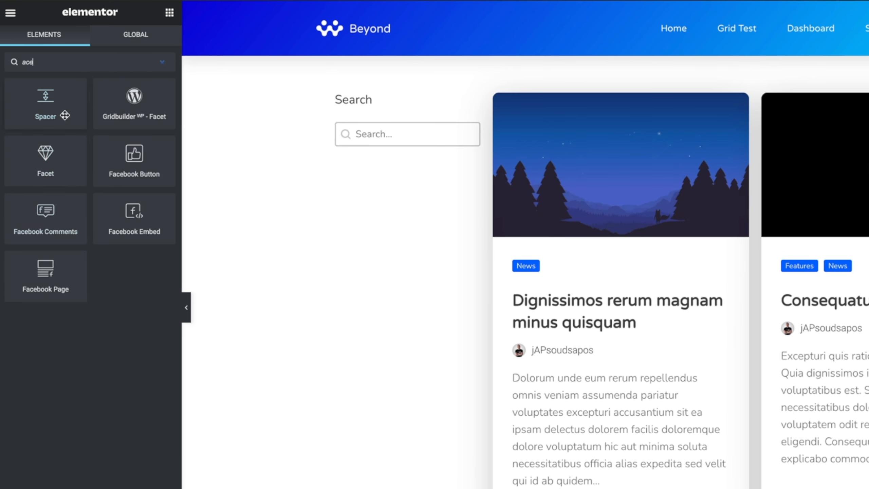
left_click_drag(81, 163, 416, 132)
left_click(93, 120)
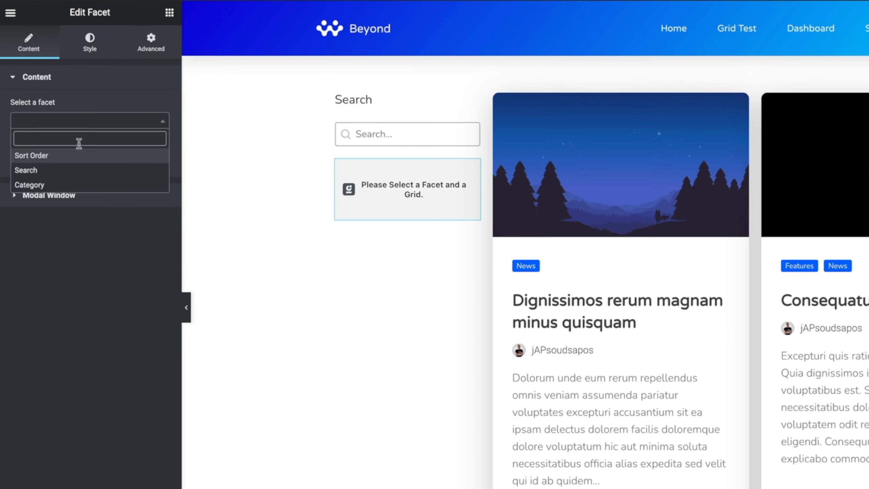
left_click(62, 184)
left_click(64, 160)
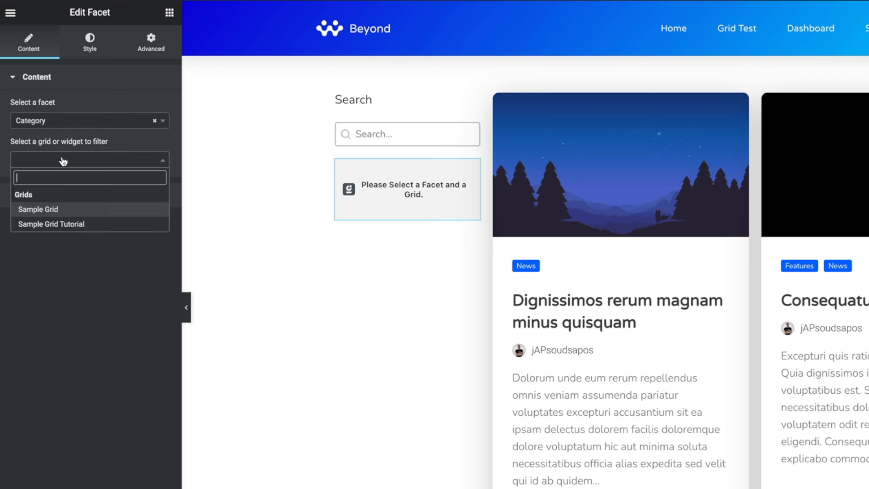
left_click(64, 224)
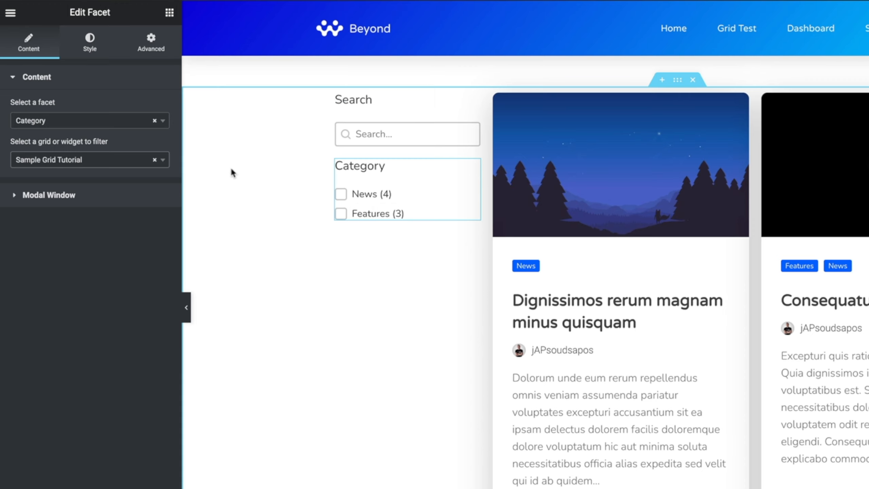
Step: Add a Facet widget above the post grid, using the Sort Order facet with Sample Grid Tutorial
left_click(169, 12)
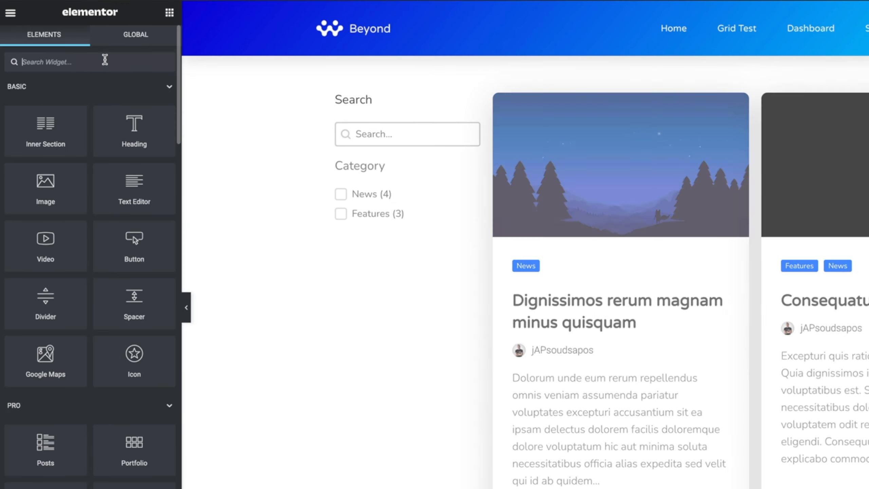
type("fa")
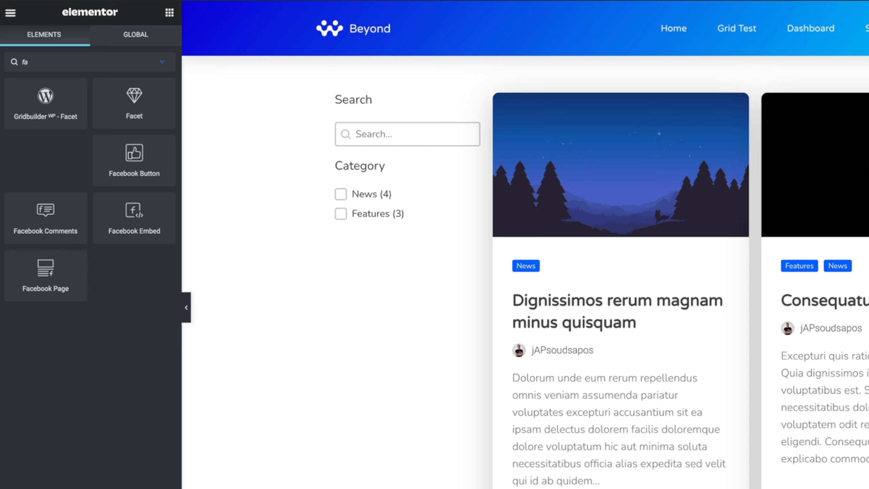
left_click_drag(136, 99, 577, 105)
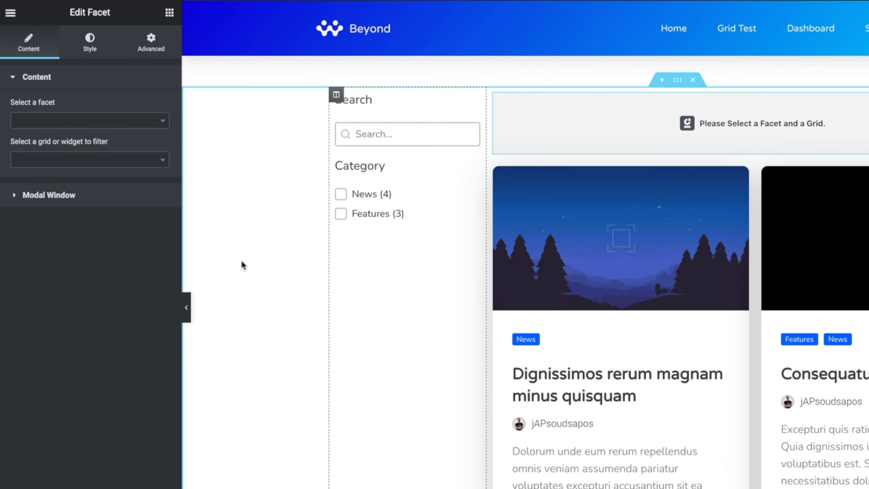
left_click(158, 122)
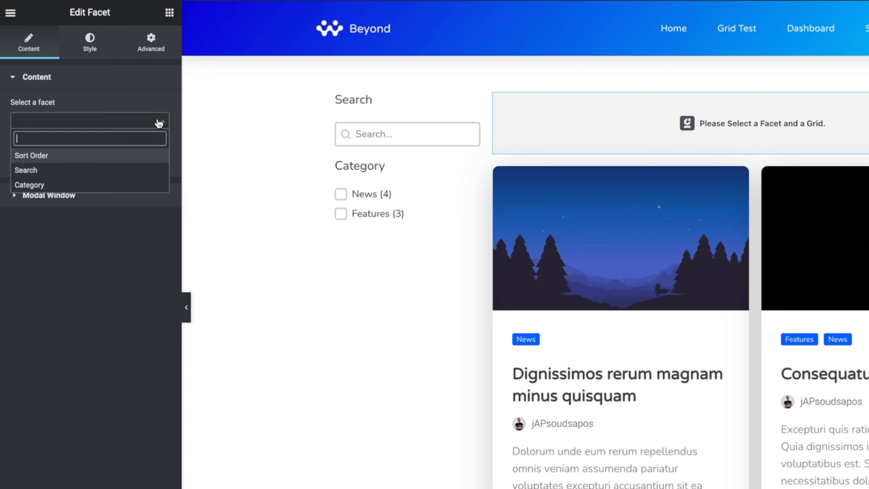
left_click(68, 156)
left_click(80, 160)
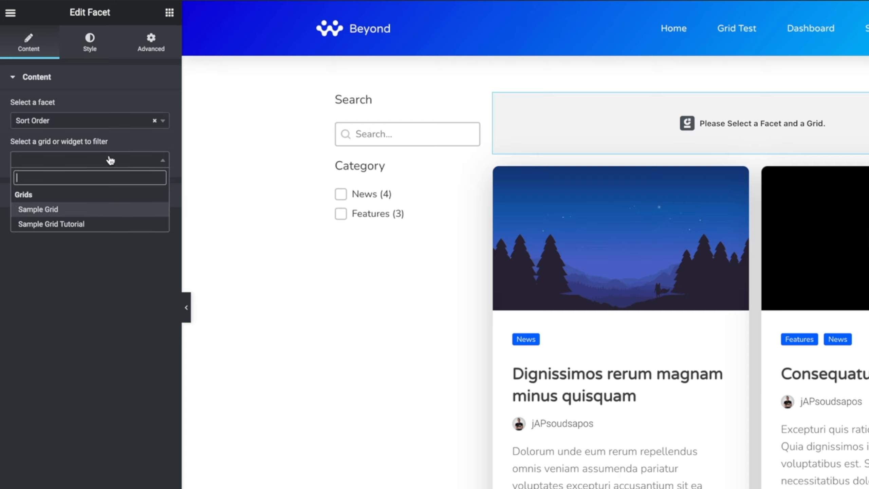
left_click(68, 224)
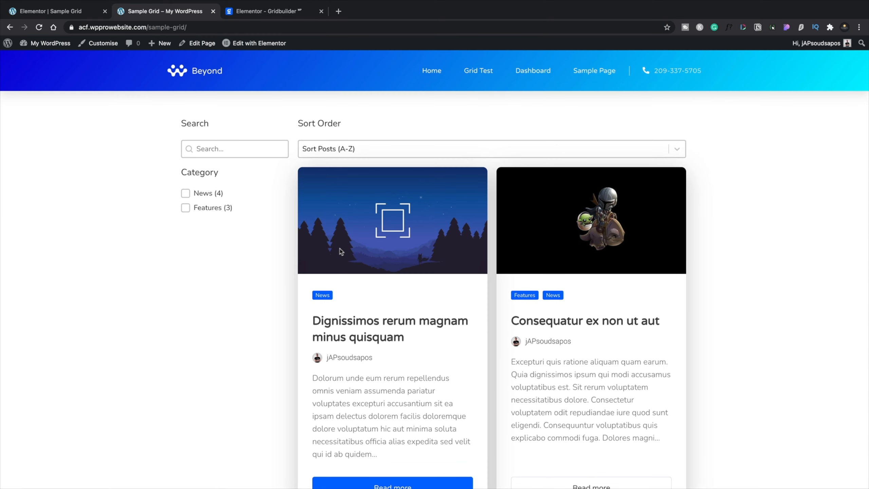
Step: Test the sort facet on the live Sample Grid page with Sort Posts (Z-A), then return to Sort Posts (A-Z)
left_click(369, 153)
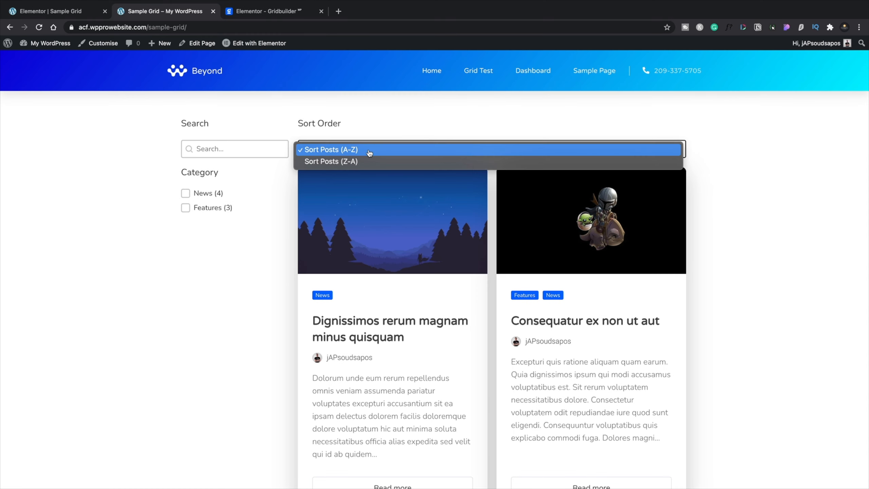
left_click(365, 163)
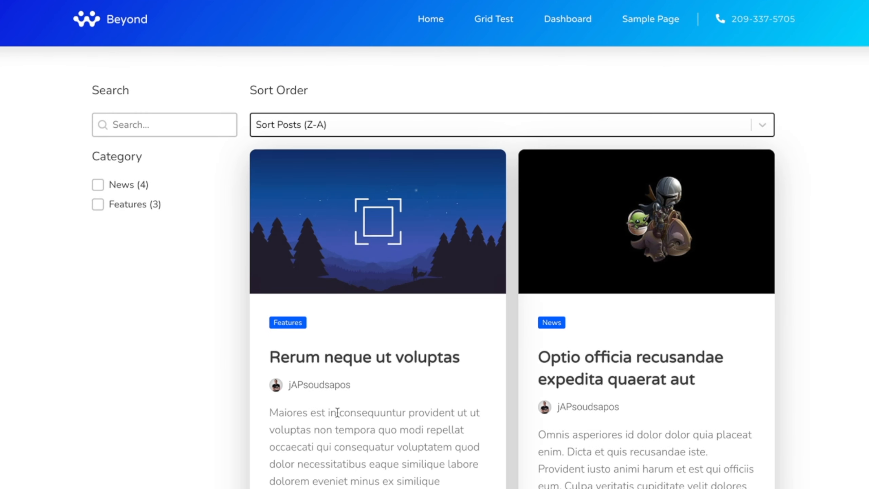
scroll(337, 410, "down", 10)
scroll(337, 410, "down", 20)
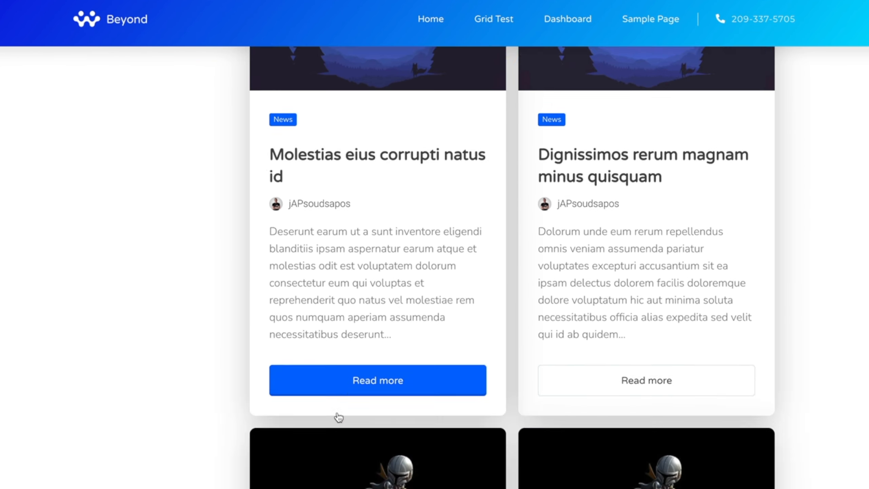
scroll(336, 410, "up", 20)
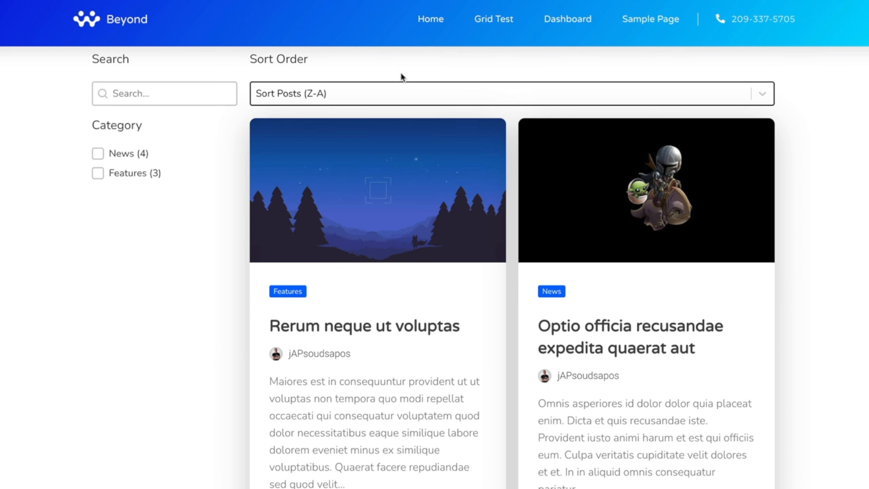
left_click(398, 95)
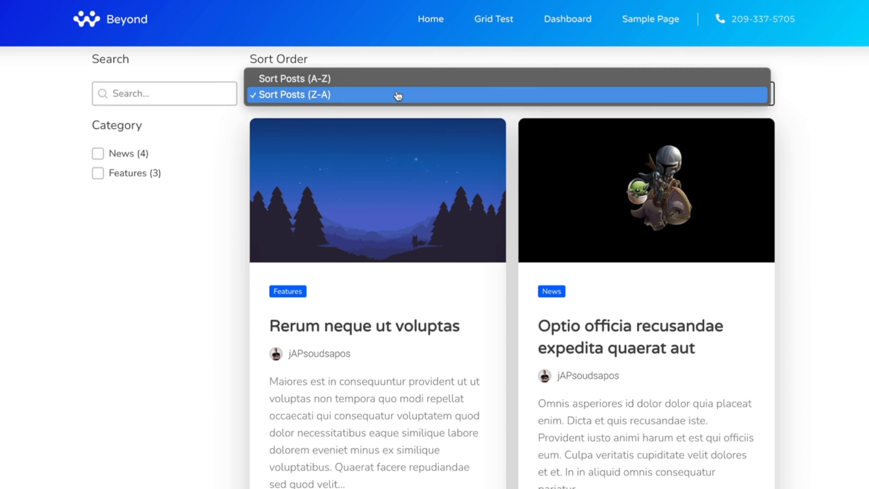
left_click(349, 81)
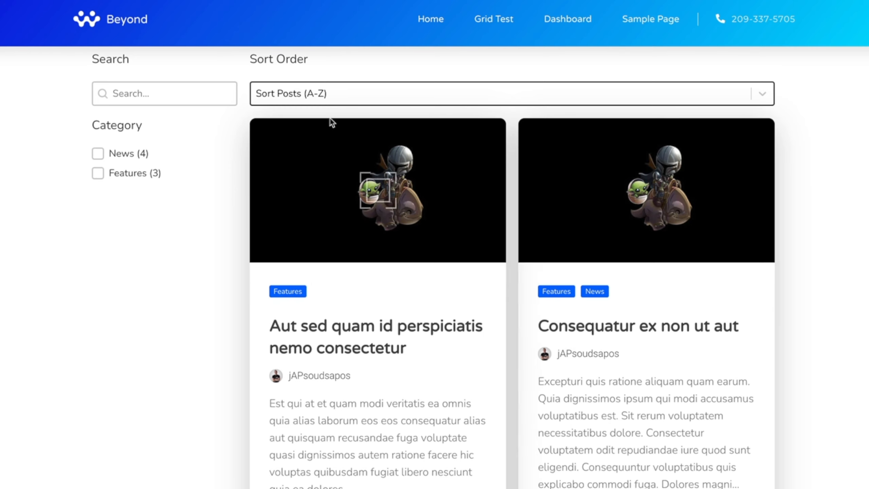
Step: Filter the live post grid by the News category and look through the filtered posts
left_click(98, 153)
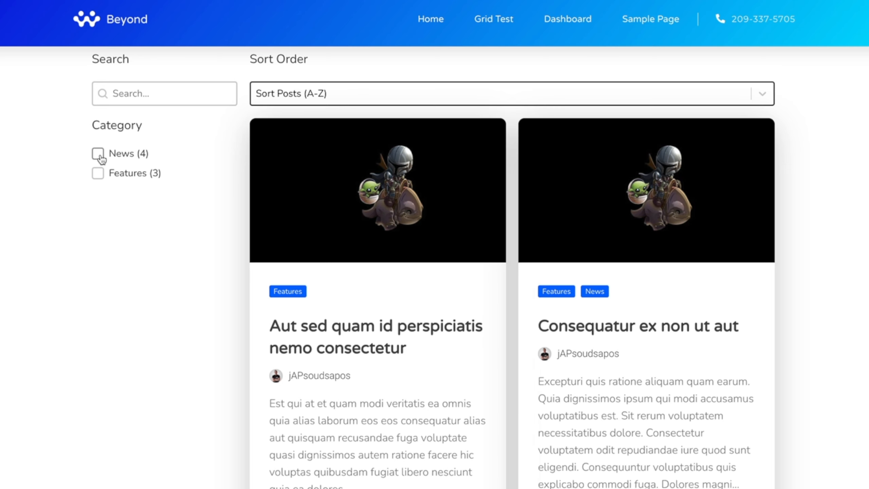
scroll(414, 414, "down", 10)
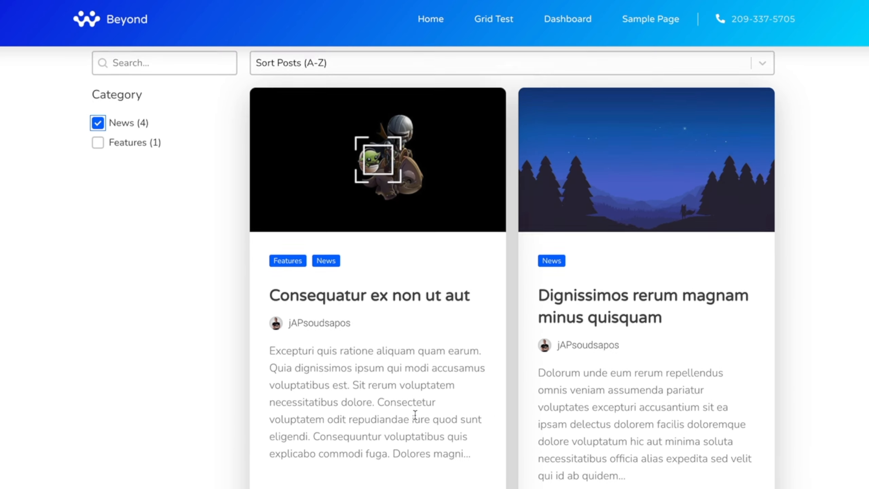
scroll(414, 410, "down", 3)
scroll(414, 414, "up", 12)
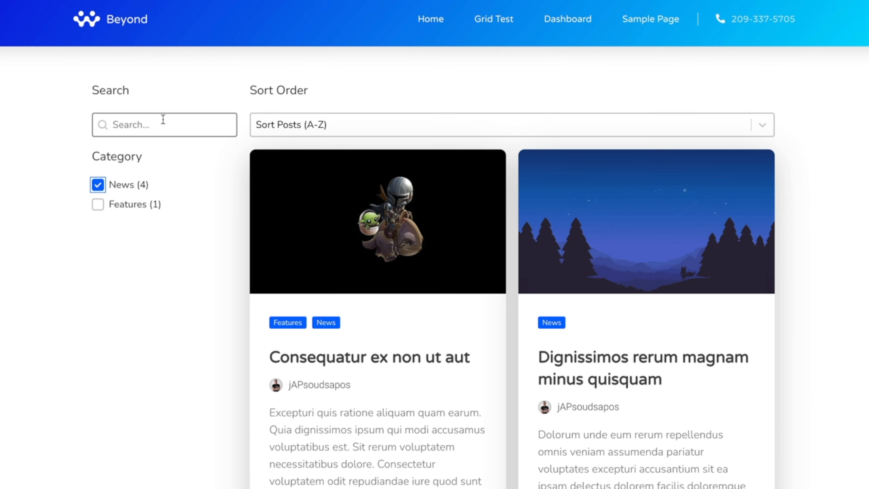
Step: Search the filtered grid for "officia" and look through the matching posts
left_click(144, 122)
type("officia")
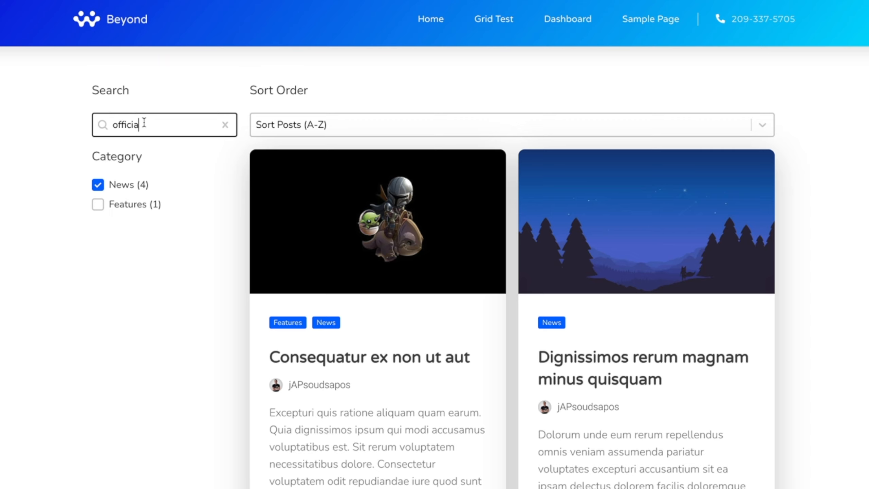
scroll(151, 382, "down", 10)
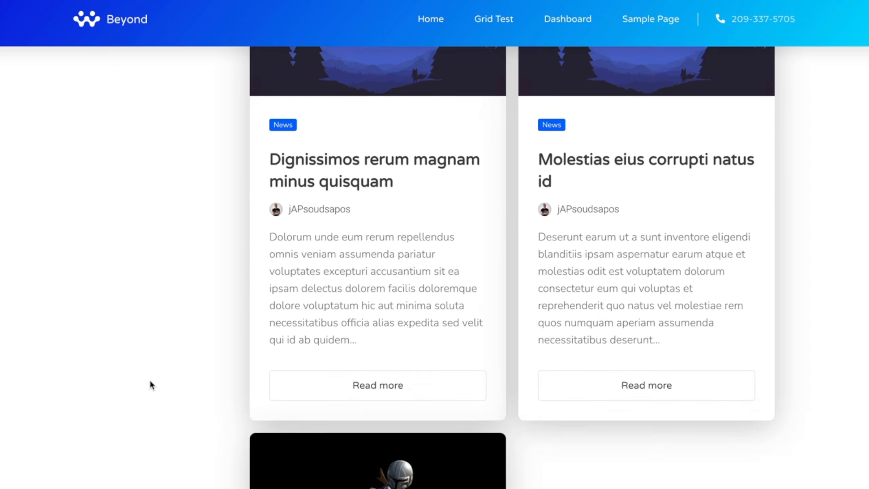
scroll(150, 382, "up", 10)
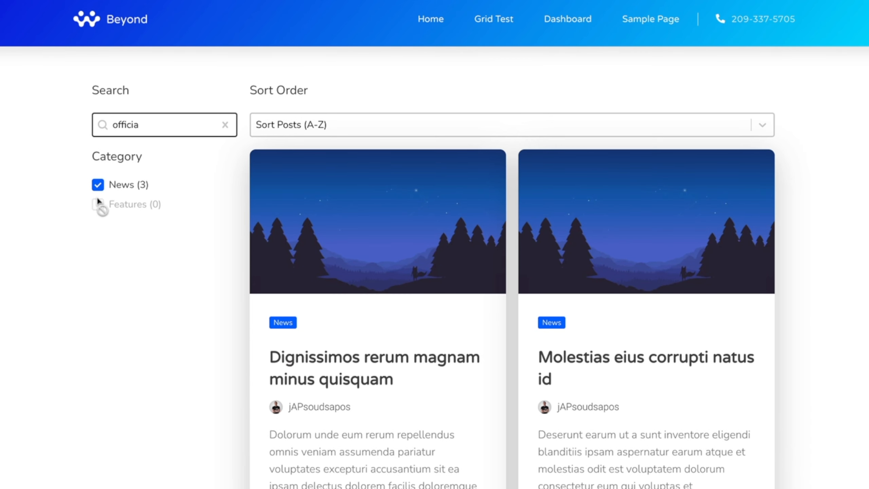
Step: Switch the category filter from News to Features, check the filtered posts and return to the Elementor editor
left_click(97, 184)
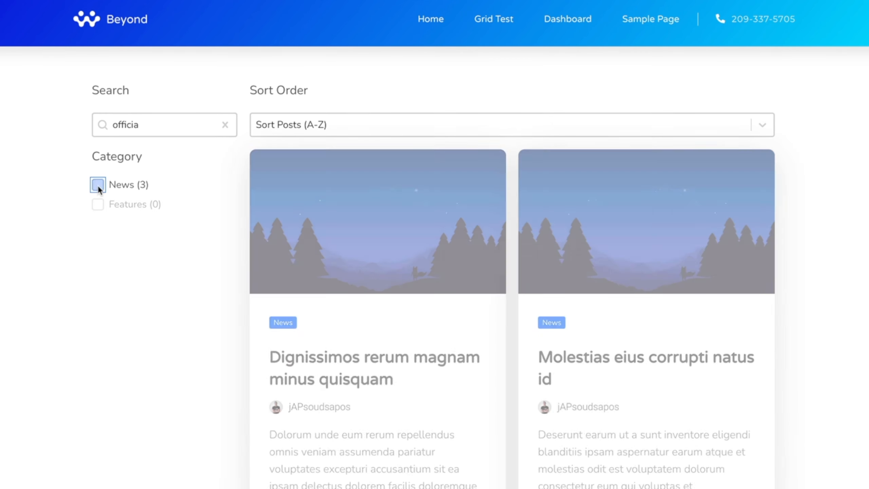
left_click(98, 204)
scroll(216, 383, "down", 10)
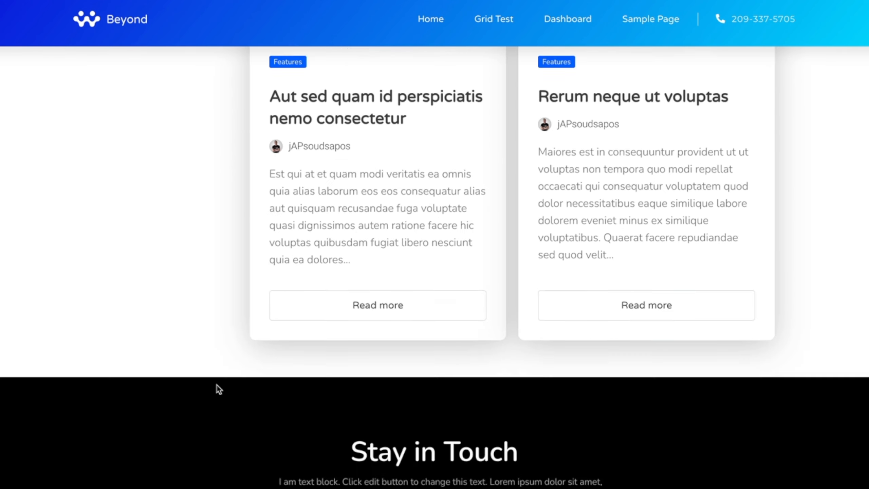
scroll(216, 383, "up", 8)
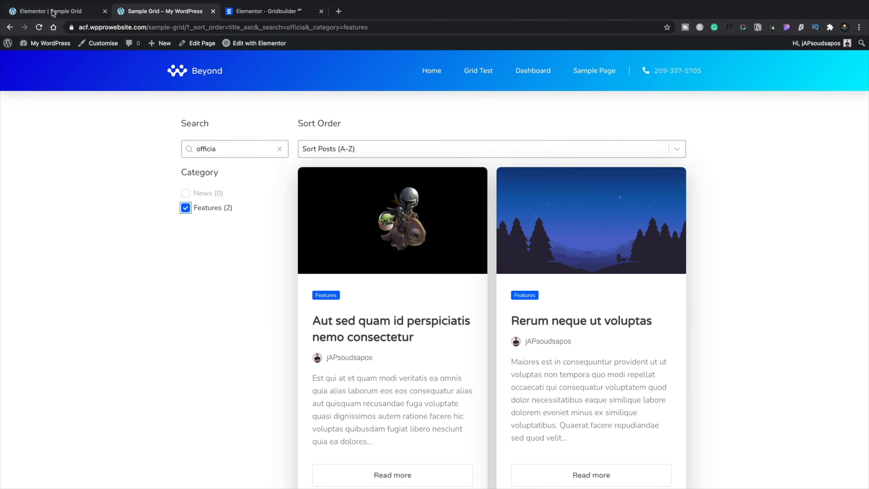
left_click(52, 12)
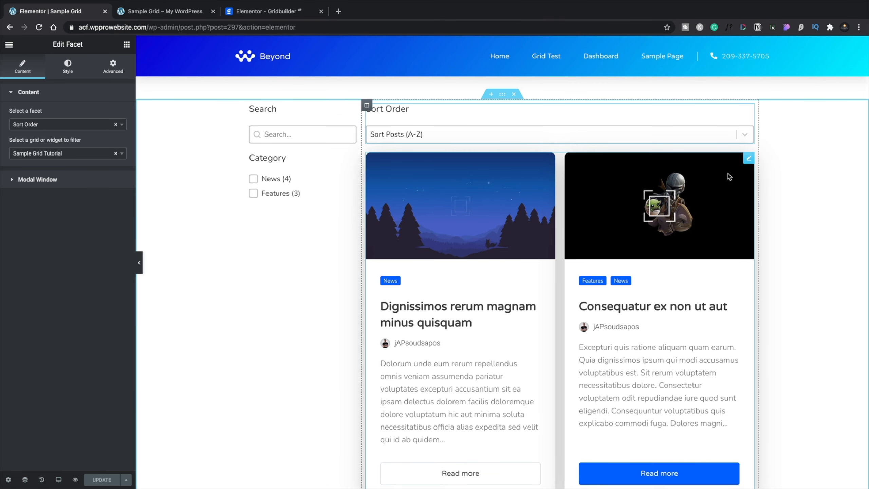
Step: Delete the Sample Grid Tutorial grid widget and add an Elementor Posts widget below the Sort Order facet
right_click(746, 160)
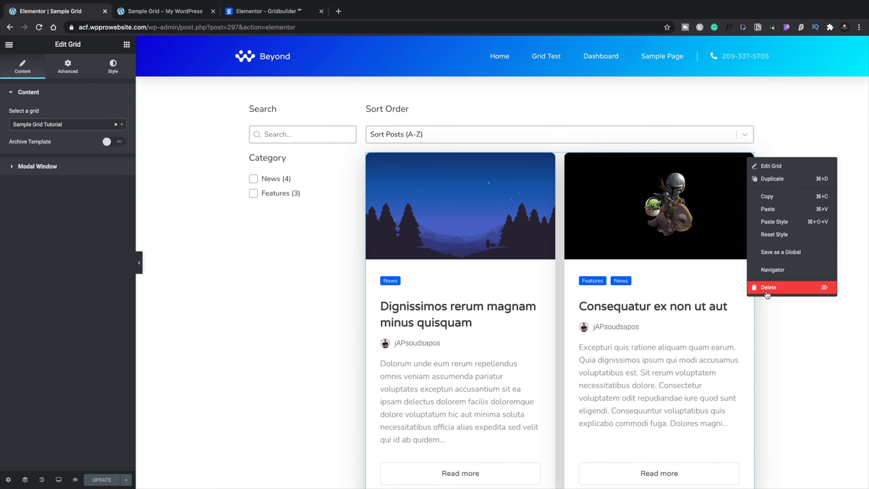
left_click(767, 290)
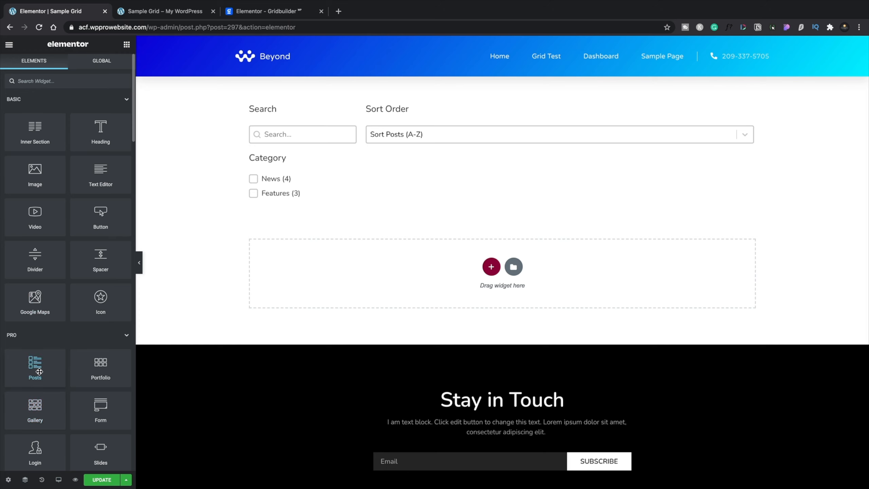
left_click_drag(40, 372, 449, 145)
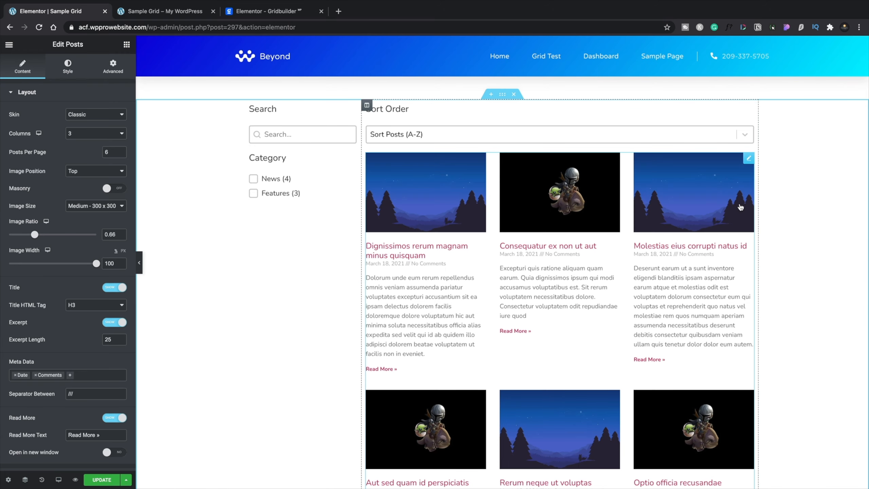
Step: Set the Posts widget's skin to Cards with 2 columns and look through the resulting layout
left_click(107, 114)
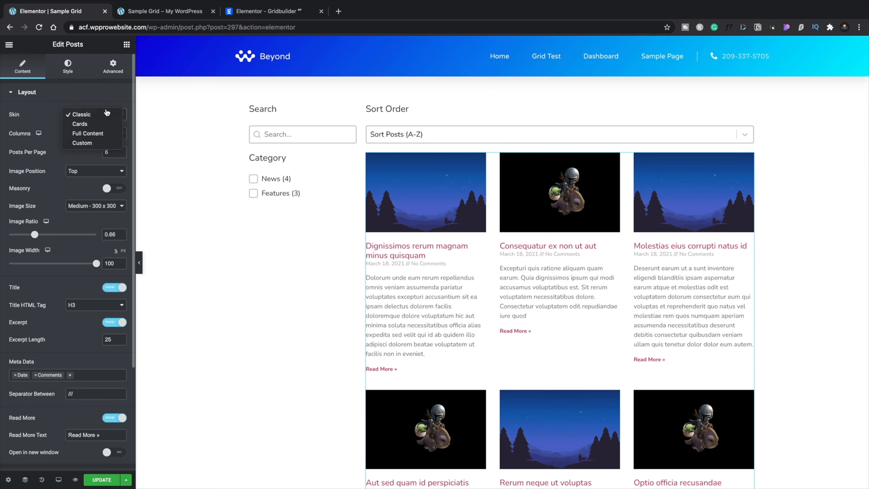
left_click(105, 123)
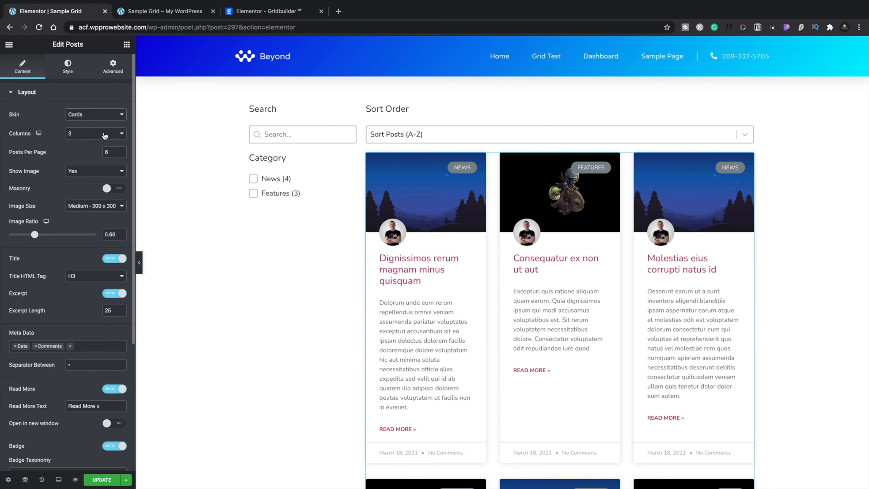
left_click(104, 134)
left_click(96, 123)
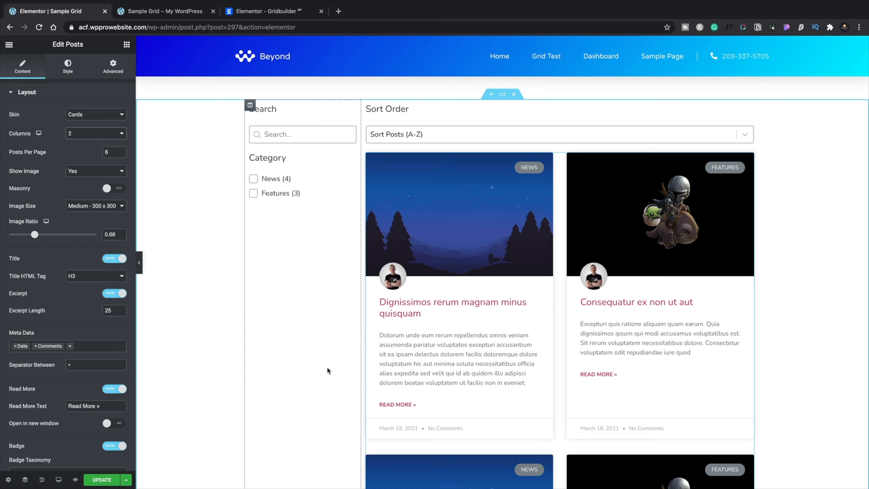
scroll(327, 370, "down", 10)
scroll(327, 370, "up", 10)
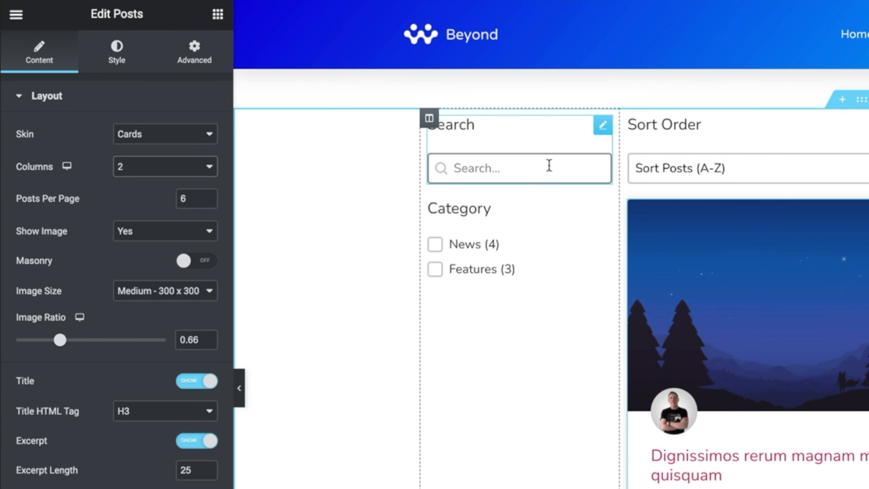
Step: Make the Search facet filter the Elementor widget Posts (066a914) in place of Sample Grid Tutorial
left_click(602, 126)
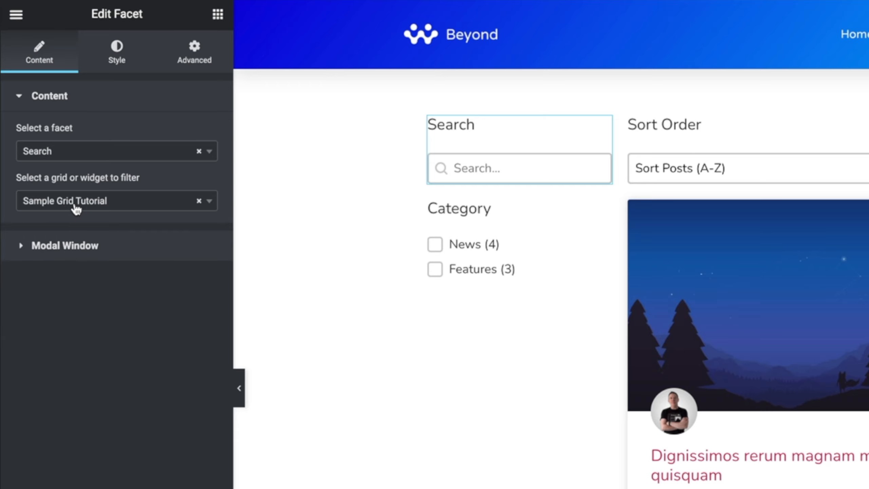
left_click(200, 201)
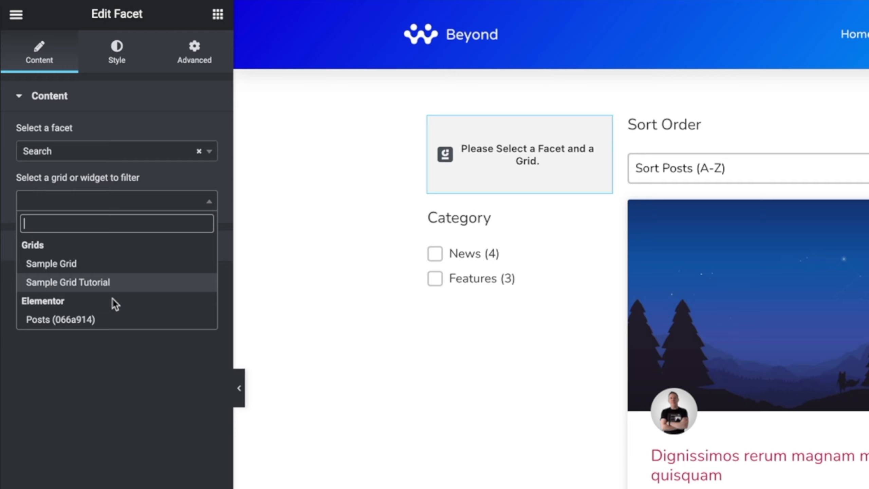
left_click(103, 320)
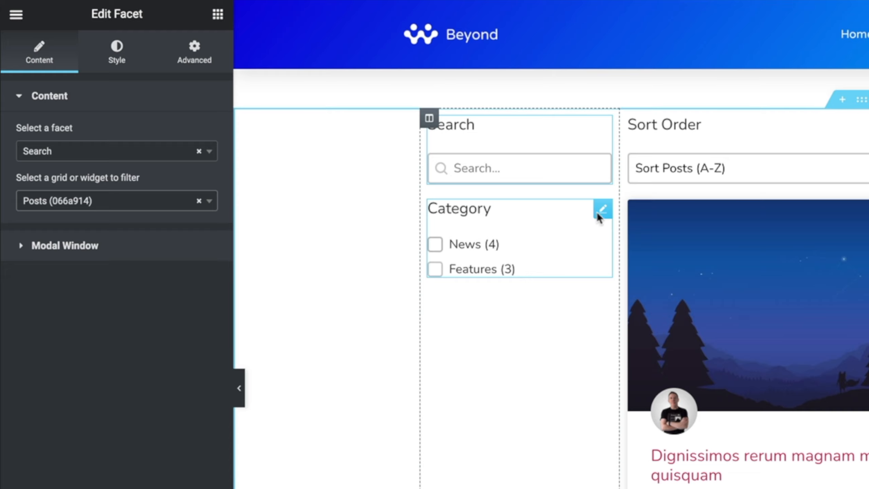
Step: Make the Category facet filter the Elementor widget Posts (066a914)
left_click(609, 212)
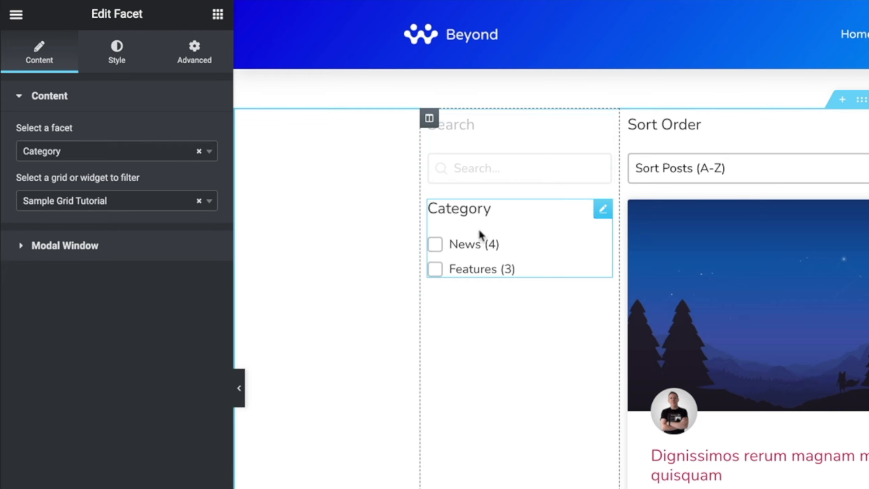
left_click(204, 201)
left_click(106, 320)
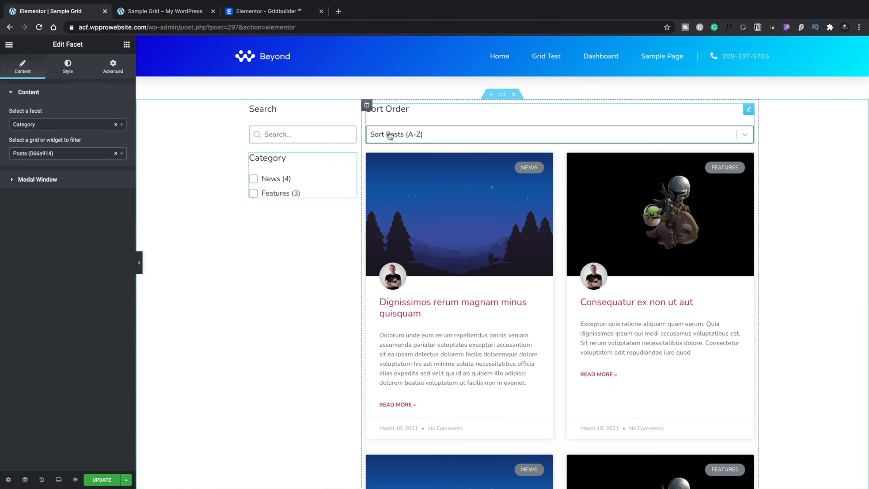
Step: Make the Sort Order facet filter the Elementor widget Posts (066a914) and update the page
left_click(680, 171)
left_click(397, 135)
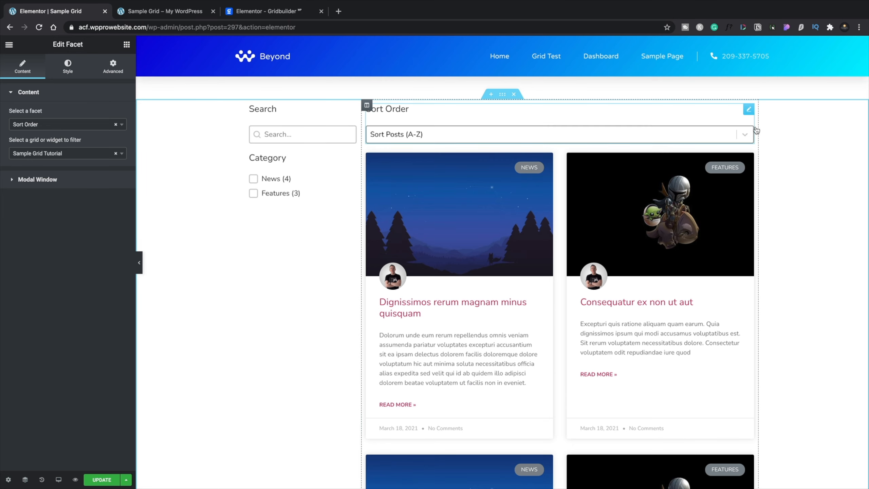
left_click(116, 153)
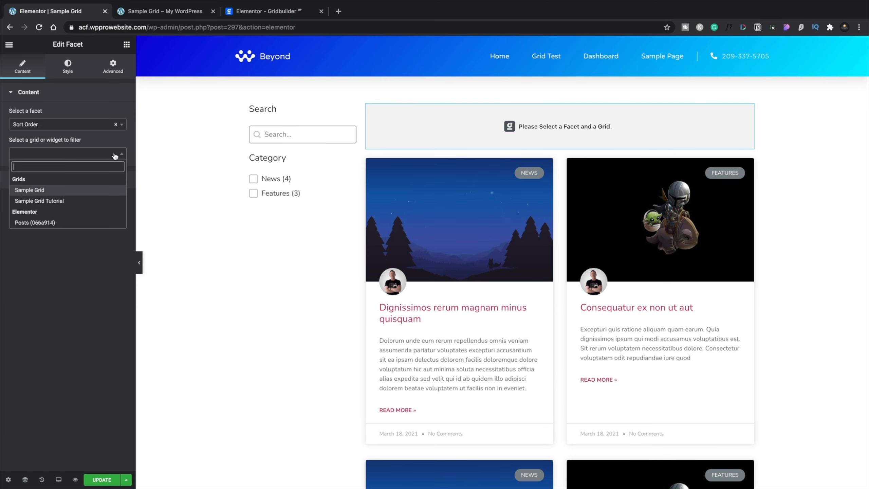
left_click(52, 222)
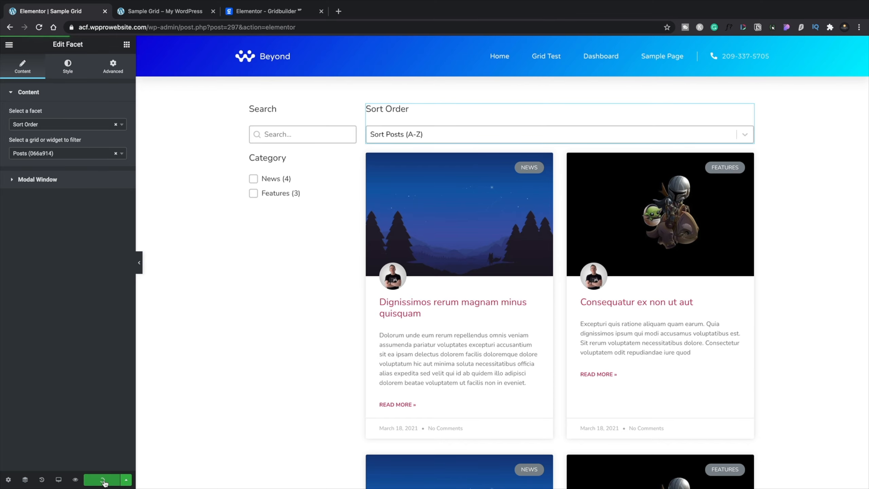
Step: Load the live page at acf.wpprowebsite.com/sample-grid/ without the preview parameters and look through its posts
left_click(160, 13)
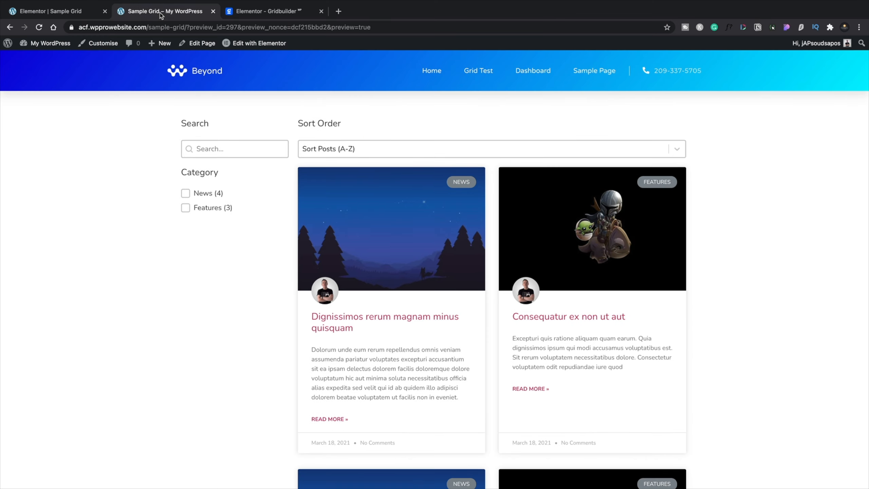
left_click(39, 27)
left_click_drag(188, 26, 391, 30)
key("BackSpace")
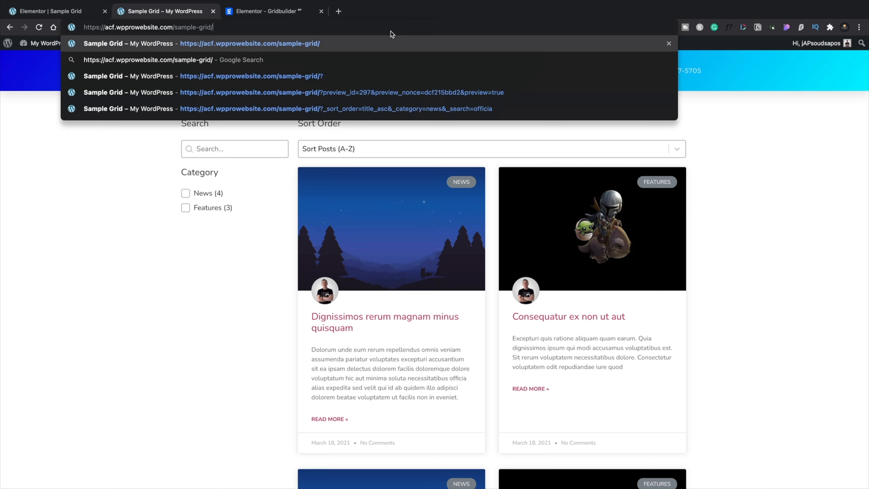
key("Return")
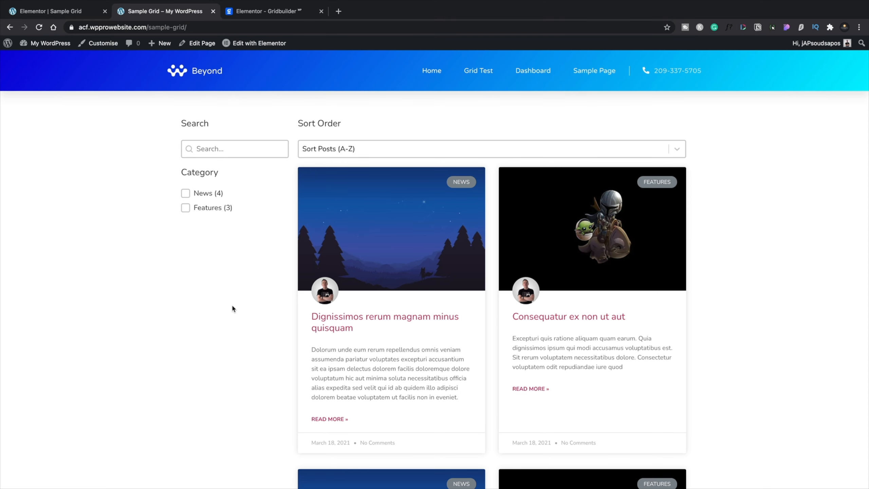
scroll(171, 308, "down", 2)
scroll(171, 309, "down", 20)
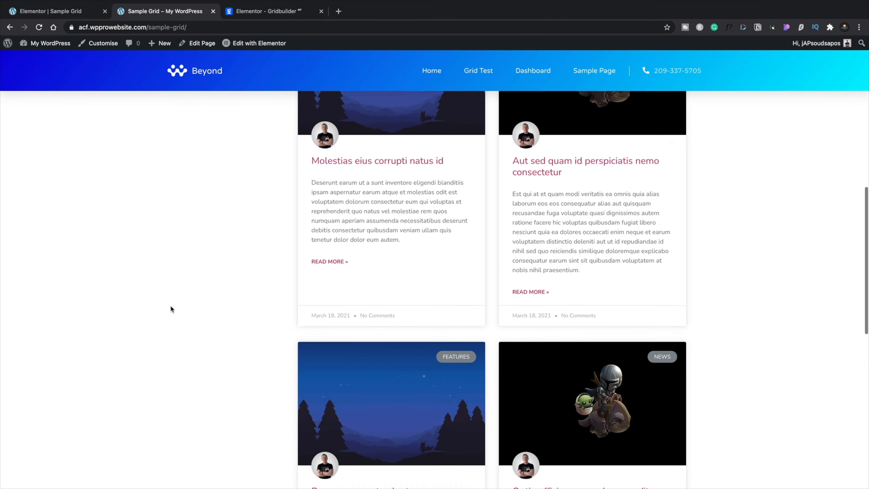
scroll(171, 309, "up", 15)
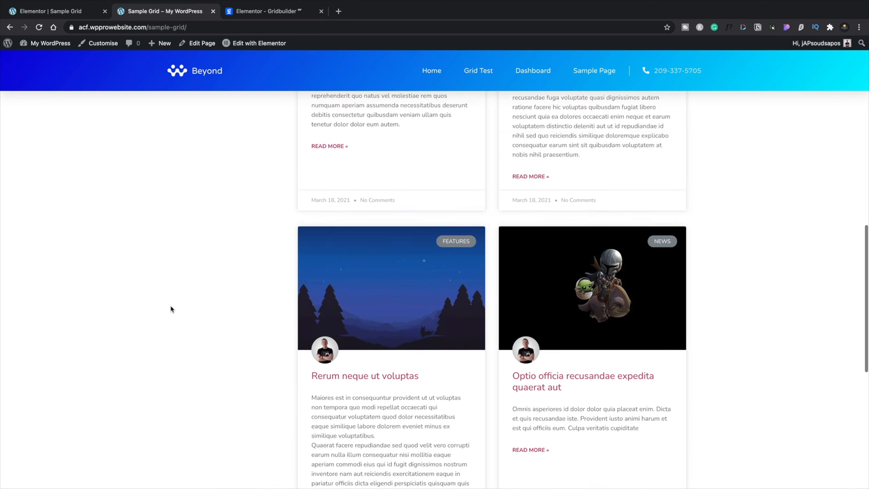
scroll(171, 308, "up", 5)
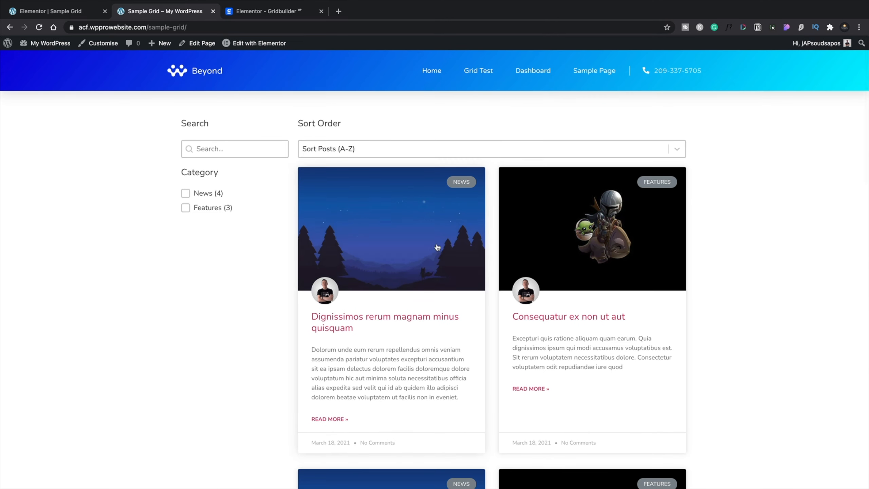
Step: Sort the live posts with Sort Posts (Z-A) and look through the reordered cards
left_click(513, 151)
left_click(462, 161)
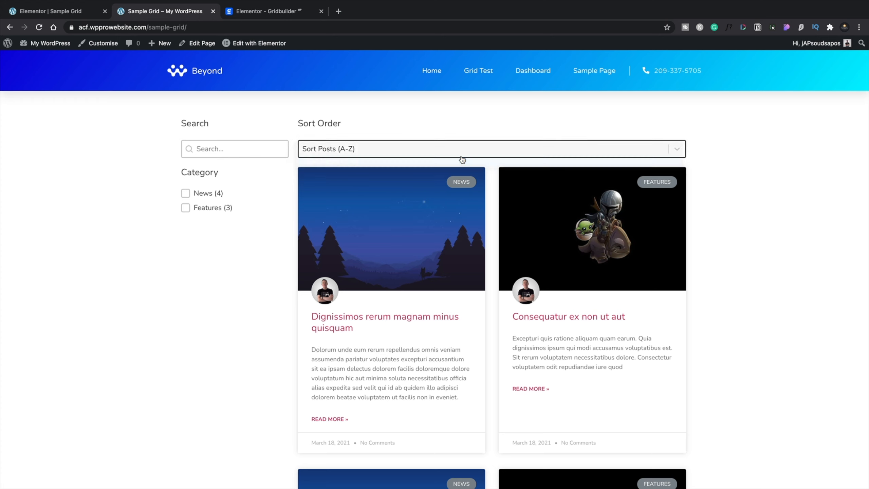
scroll(280, 367, "down", 10)
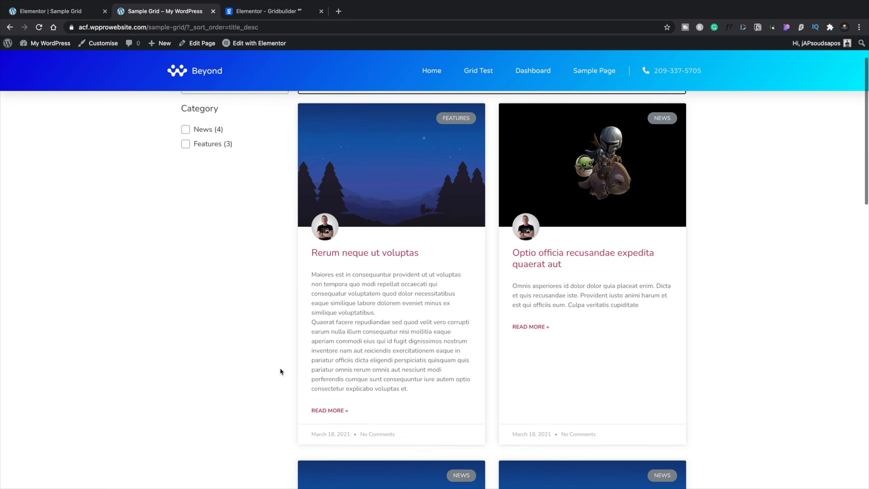
scroll(279, 367, "up", 10)
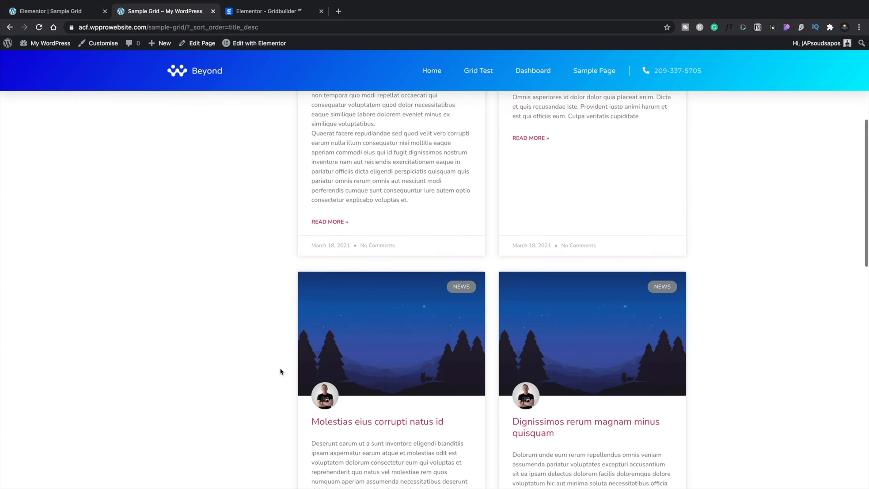
Step: Filter the live posts by the Features category and look through the filtered cards
left_click(219, 214)
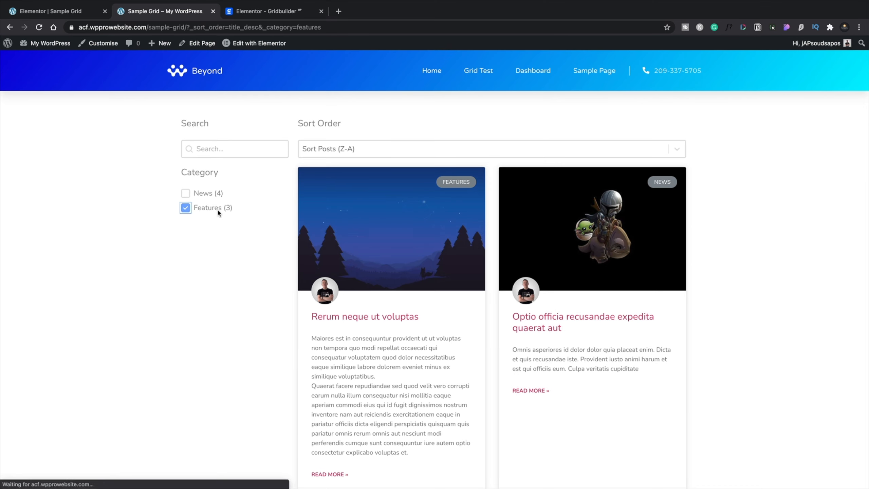
scroll(278, 371, "down", 10)
scroll(277, 374, "down", 3)
scroll(277, 374, "up", 10)
Step: Search the Features posts for "officia" and look through the matching cards
left_click(210, 150)
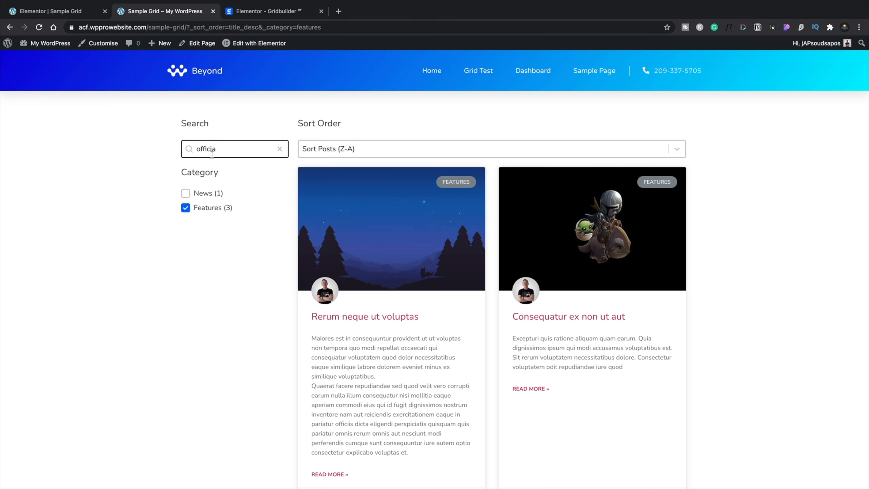
scroll(255, 318, "down", 9)
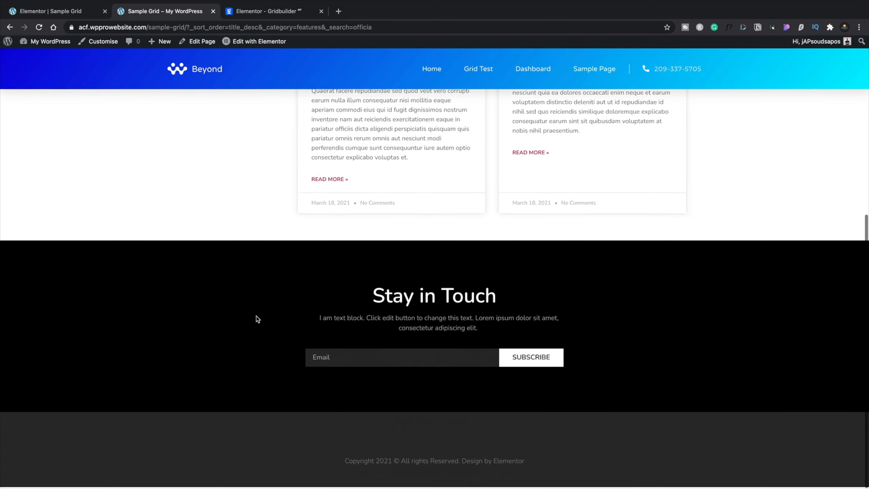
scroll(257, 319, "up", 9)
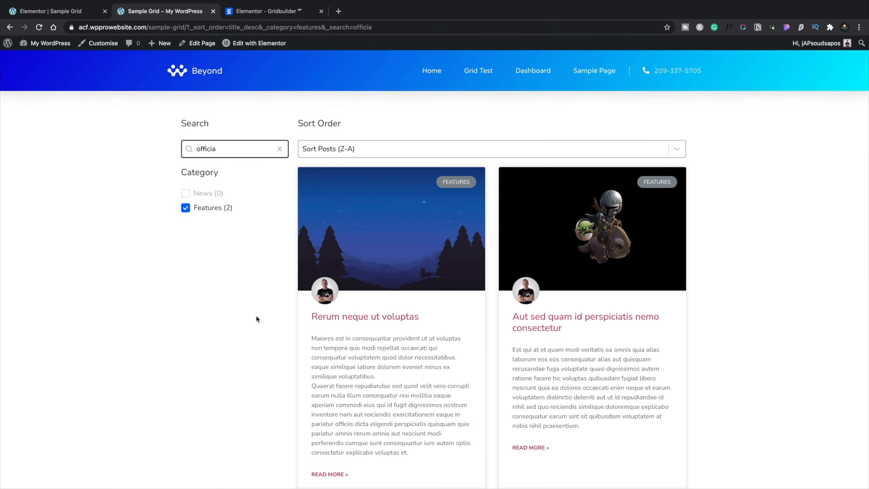